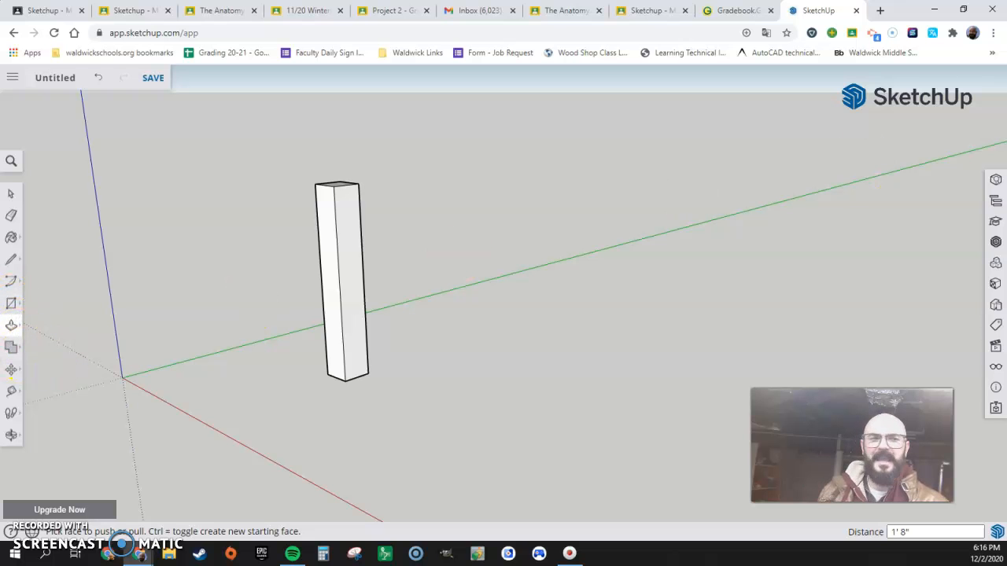
# - Switch to the browser window with the turned table leg reference images, view them, and move it aside
pyautogui.hotkey('alt', 'Tab')
pyautogui.moveTo(853, 67); pyautogui.dragTo(714, 55)
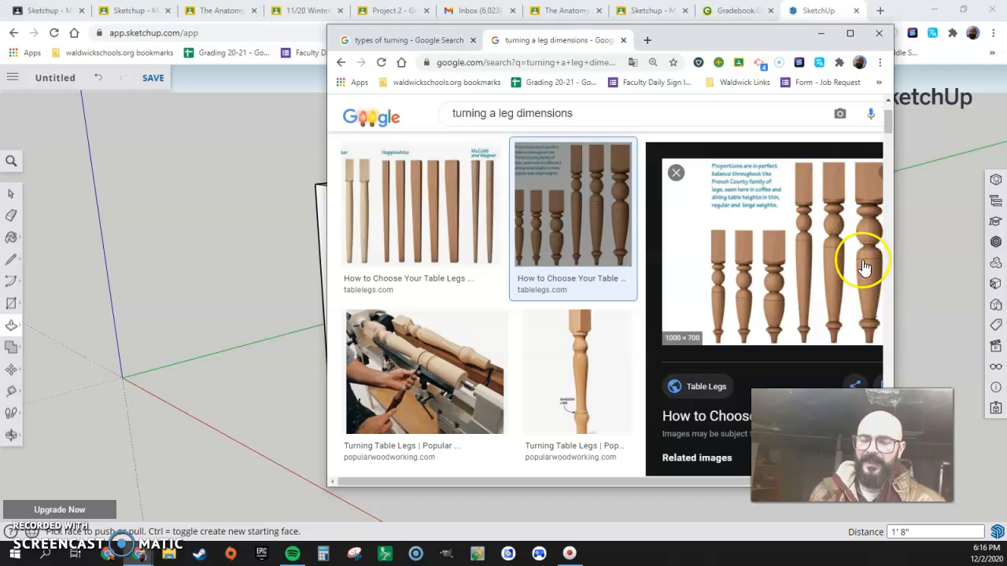
pyautogui.moveTo(696, 39); pyautogui.dragTo(1006, 40)
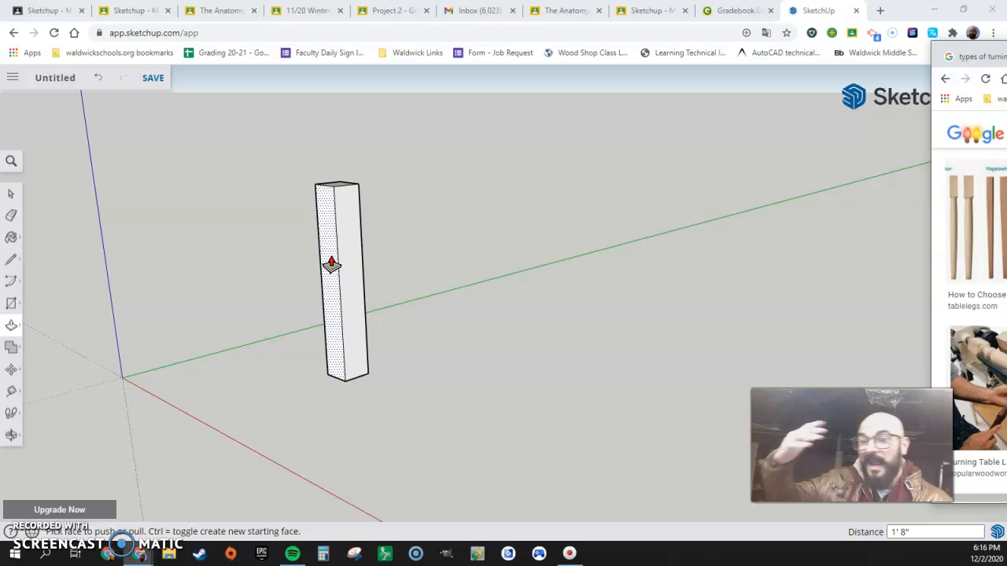
pyautogui.click(393, 241)
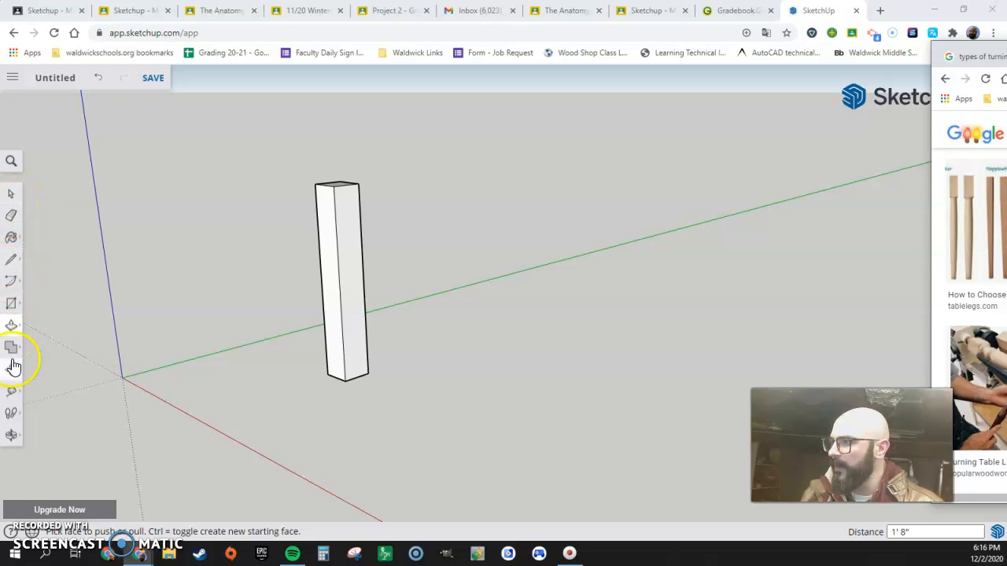
# - Place a Tape Measure guide point on the post's front vertical edge, 7 inches below its top corner
pyautogui.click(11, 392)
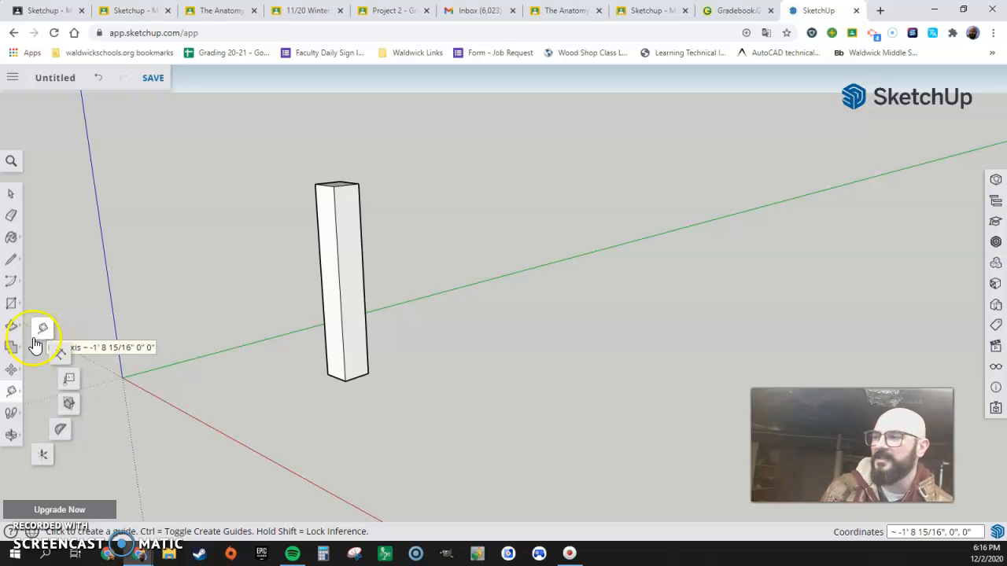
pyautogui.click(43, 329)
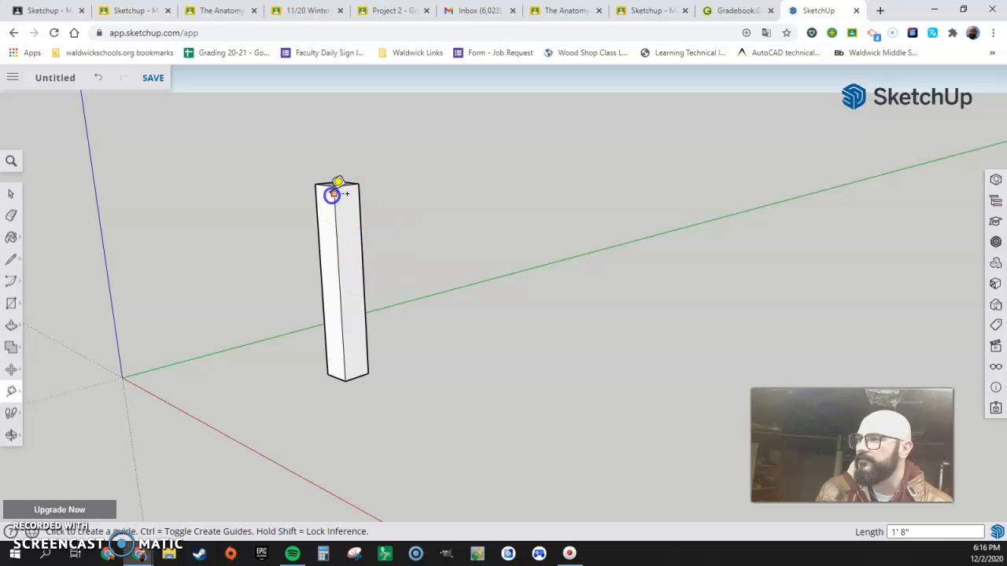
pyautogui.scroll(2, 327, 191)
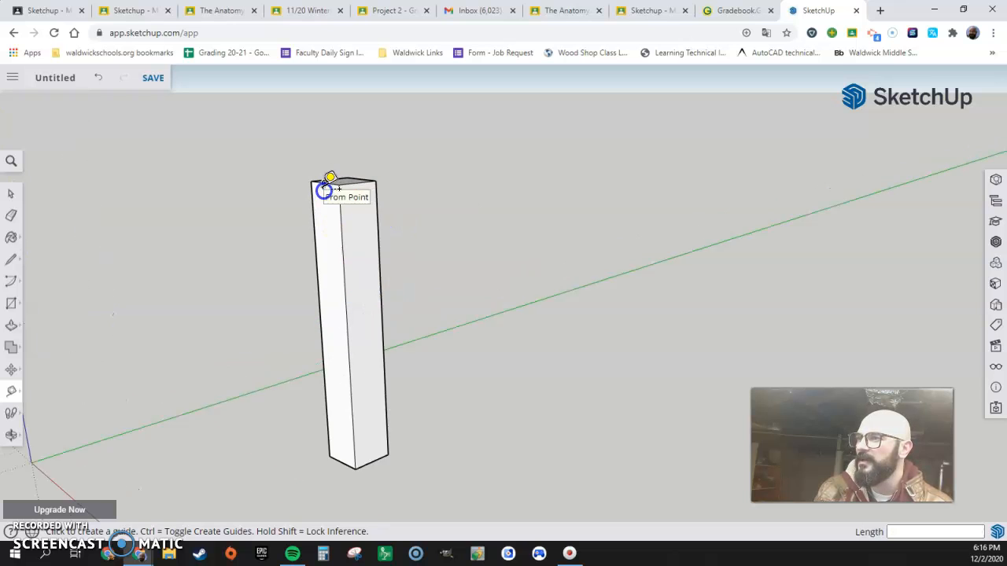
pyautogui.scroll(3, 324, 191)
pyautogui.click(353, 181)
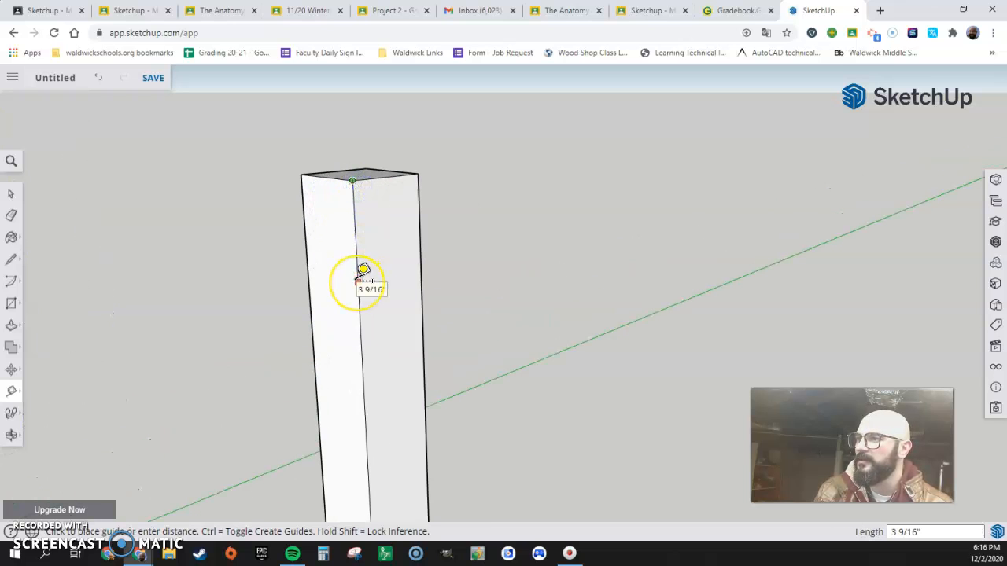
pyautogui.write('7')
pyautogui.press('Return')
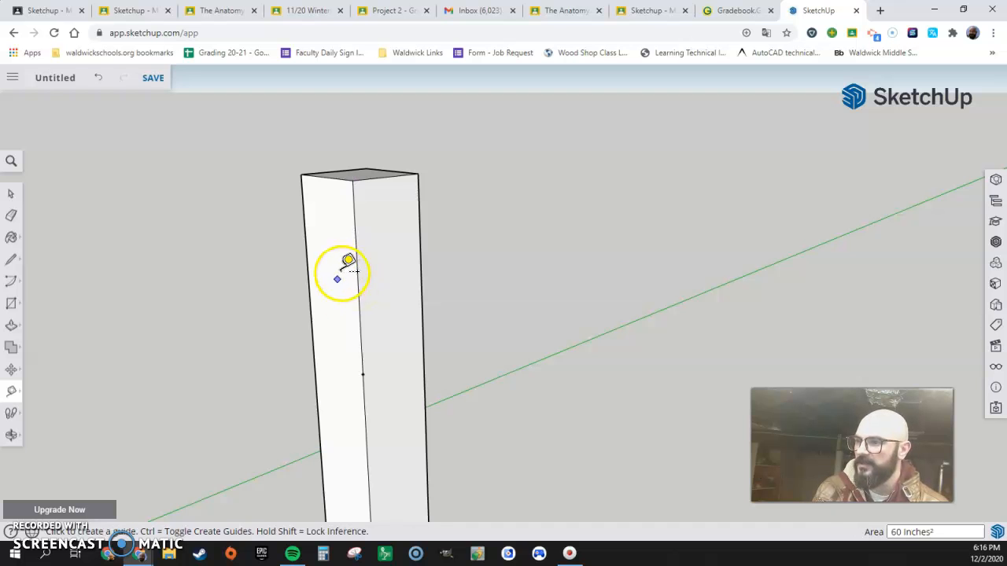
# - Draw a line straight across one post face at the height of the 7-inch guide point
pyautogui.scroll(-1, 342, 275)
pyautogui.moveTo(358, 446); pyautogui.dragTo(599, 352, button='middle')
pyautogui.click(428, 334)
pyautogui.click(354, 334)
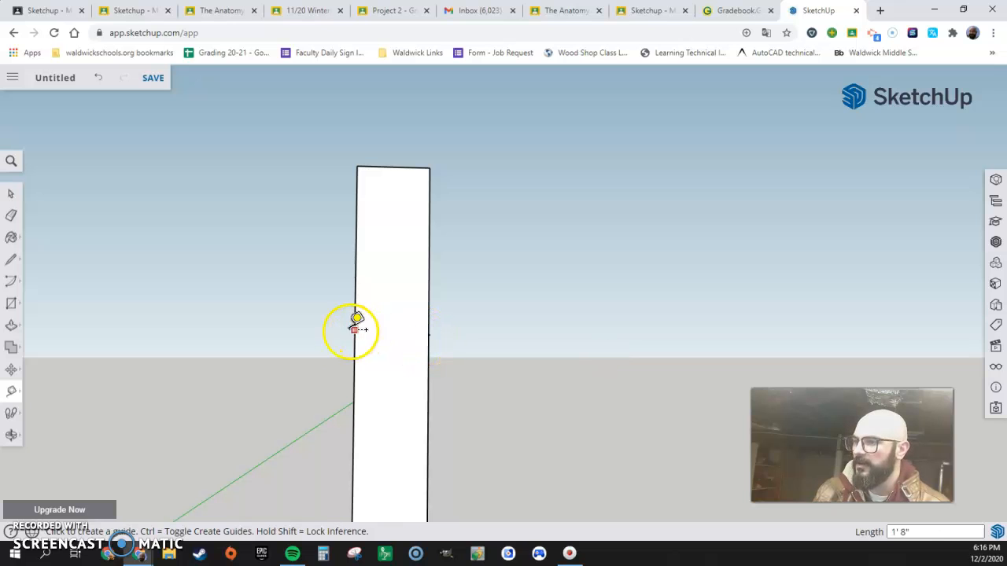
pyautogui.click(11, 260)
pyautogui.click(428, 334)
pyautogui.click(354, 335)
# - Continue the dividing line at the same height around the remaining faces of the post
pyautogui.moveTo(439, 338); pyautogui.dragTo(173, 383, button='middle')
pyautogui.click(445, 331)
pyautogui.click(493, 326)
pyautogui.moveTo(397, 359)
pyautogui.mouseDown(button='middle')
pyautogui.moveTo(124, 371)
pyautogui.moveTo(443, 364)
pyautogui.moveTo(501, 338)
pyautogui.mouseUp(button='middle')
pyautogui.click(501, 328)
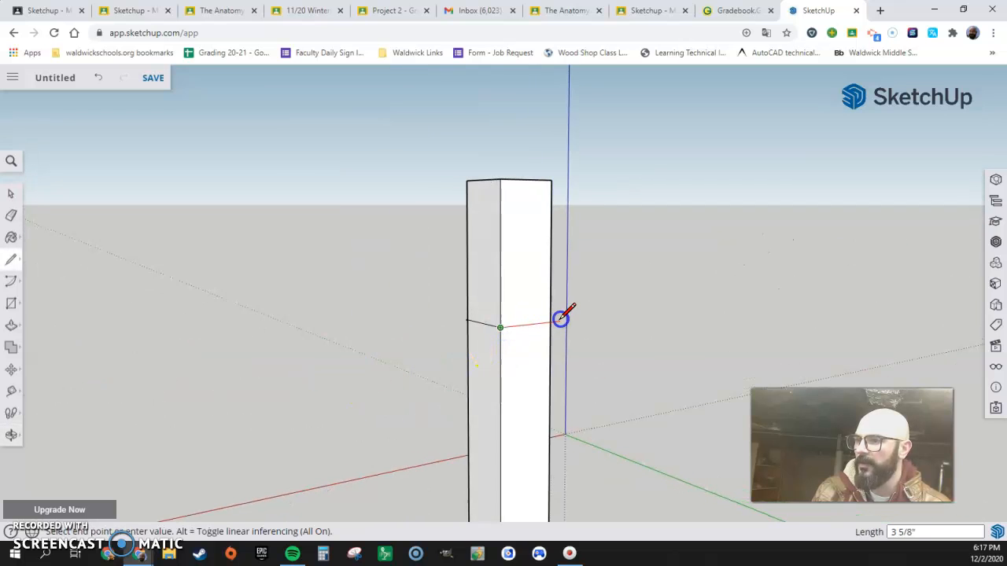
pyautogui.click(557, 317)
pyautogui.moveTo(558, 317); pyautogui.dragTo(360, 339, button='middle')
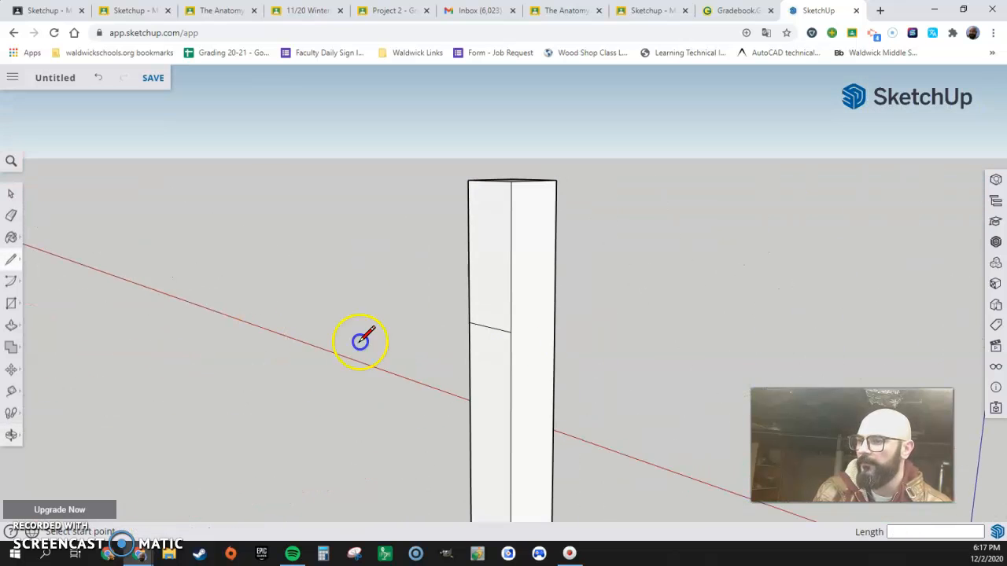
pyautogui.click(512, 332)
pyautogui.click(556, 319)
pyautogui.moveTo(611, 355)
pyautogui.mouseDown(button='middle')
pyautogui.moveTo(112, 315)
pyautogui.moveTo(517, 347)
pyautogui.moveTo(332, 404)
pyautogui.moveTo(364, 412)
pyautogui.moveTo(450, 272)
pyautogui.mouseUp(button='middle')
pyautogui.scroll(-2, 450, 276)
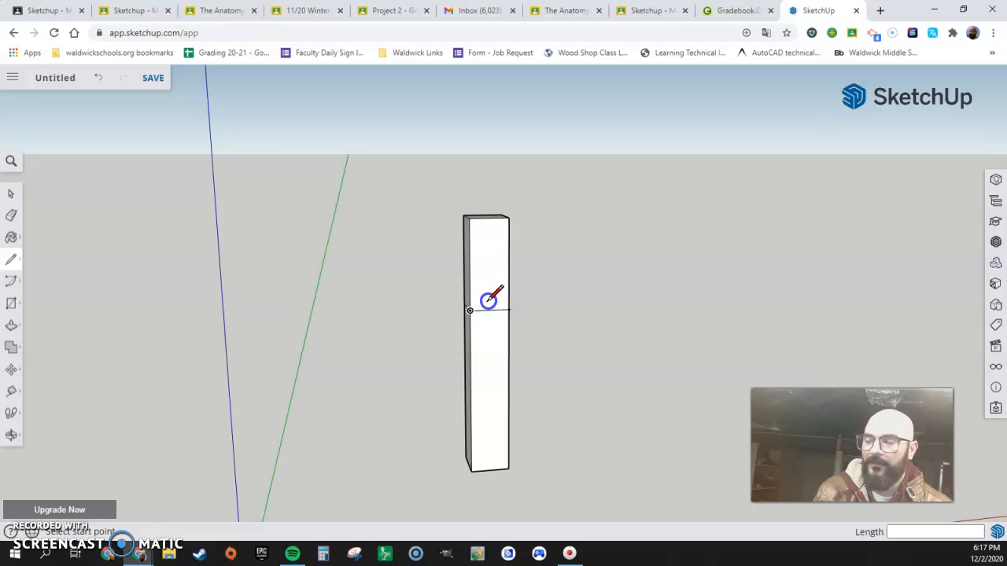
# - Delete all side faces of the post below the dividing line, keeping the upper block and the bottom square
pyautogui.click(11, 197)
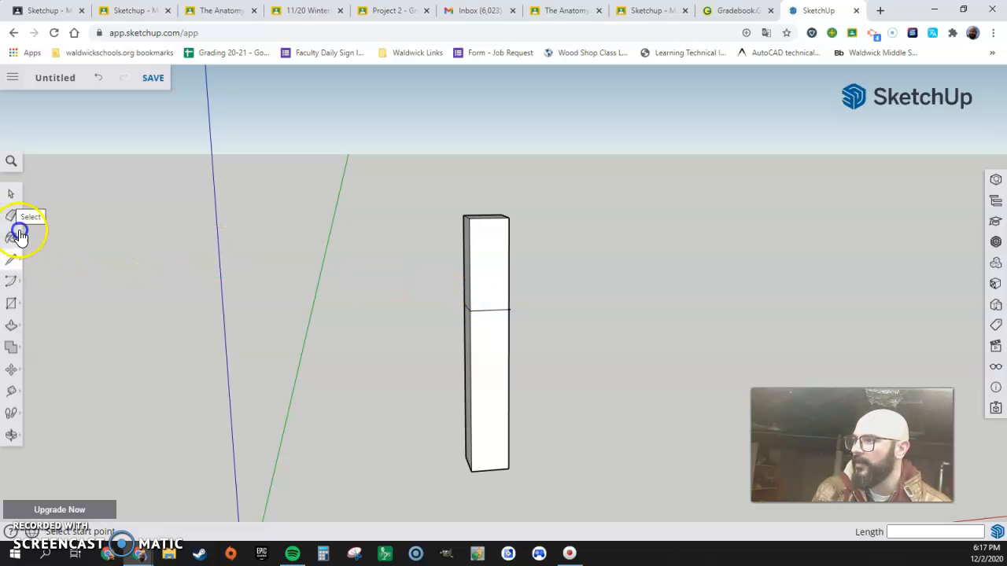
pyautogui.click(496, 340)
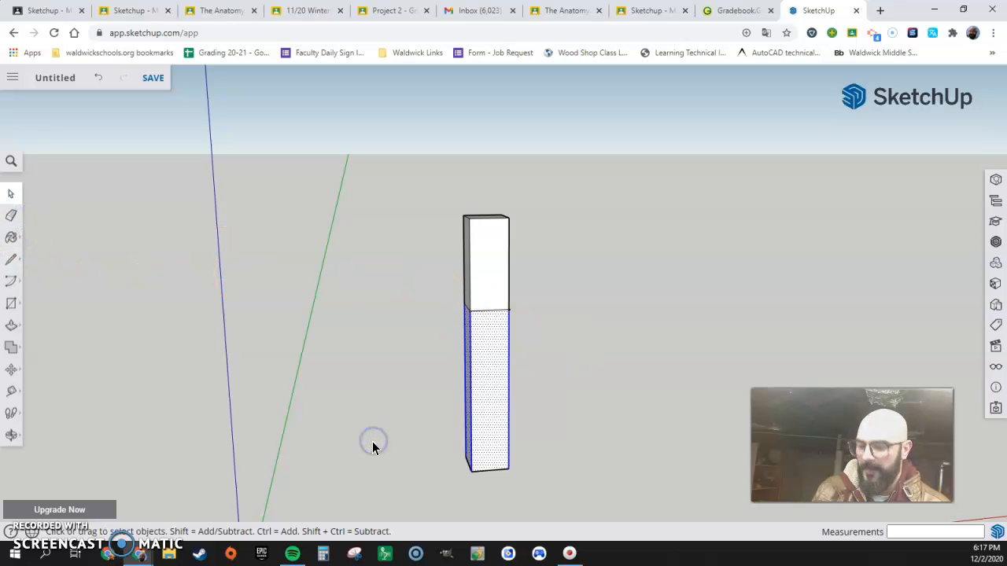
pyautogui.press('Delete')
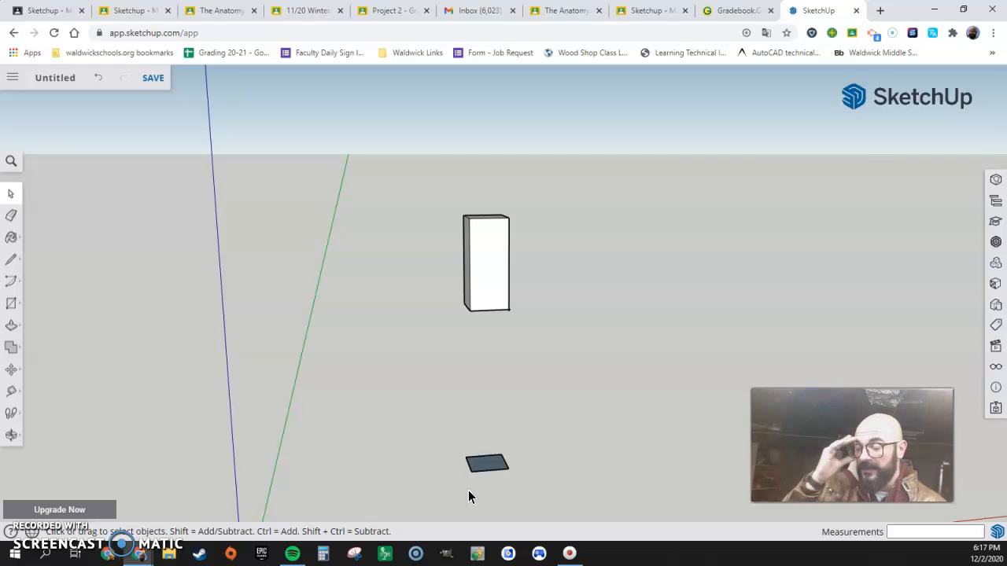
# - Arrange the modeling window beside the reference image window so the model and the turned legs show together
pyautogui.doubleClick(885, 16)
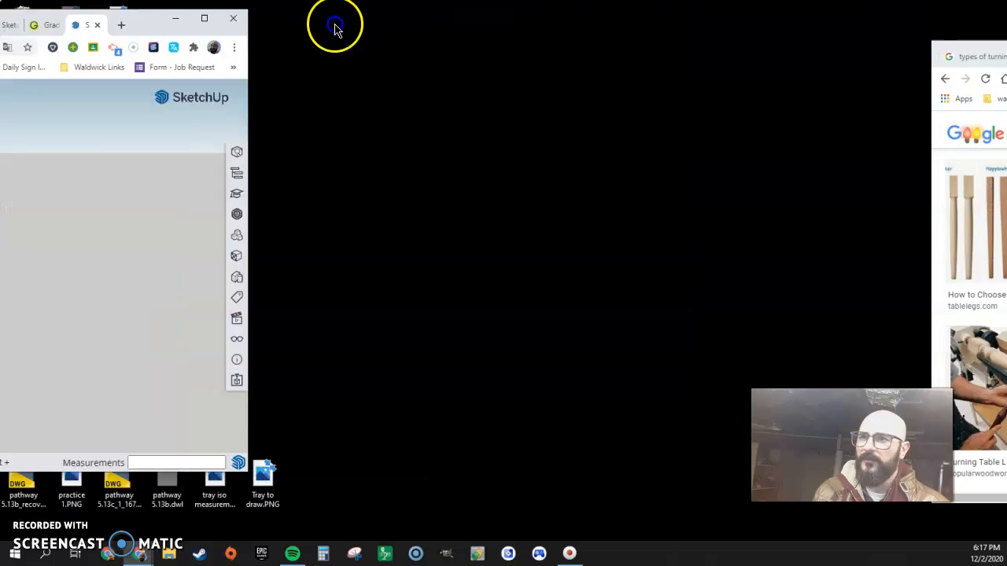
pyautogui.moveTo(1006, 57)
pyautogui.mouseDown()
pyautogui.moveTo(764, 41)
pyautogui.moveTo(857, 35)
pyautogui.mouseUp()
pyautogui.click(399, 9)
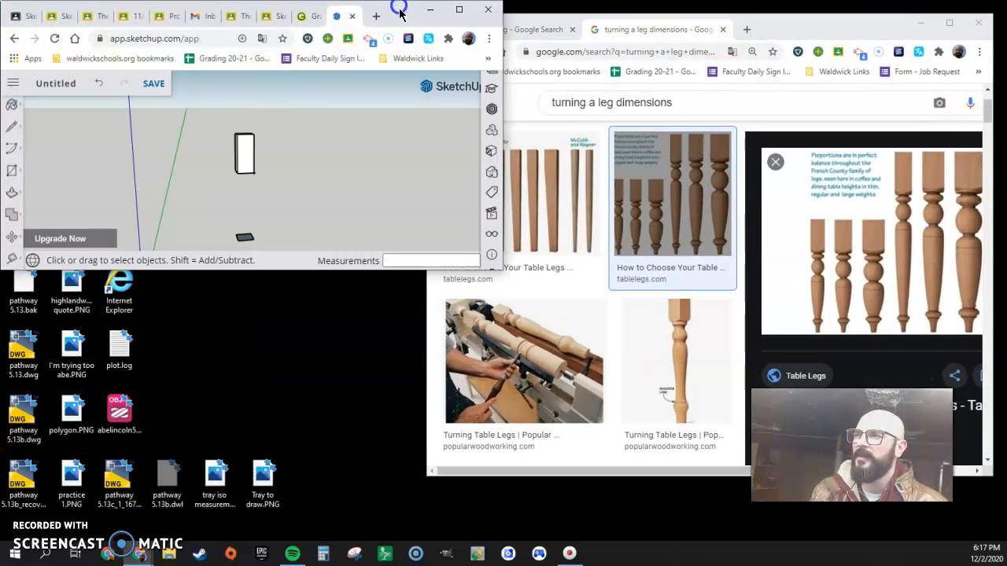
pyautogui.moveTo(502, 272)
pyautogui.mouseDown()
pyautogui.moveTo(685, 461)
pyautogui.moveTo(756, 508)
pyautogui.moveTo(758, 525)
pyautogui.mouseUp()
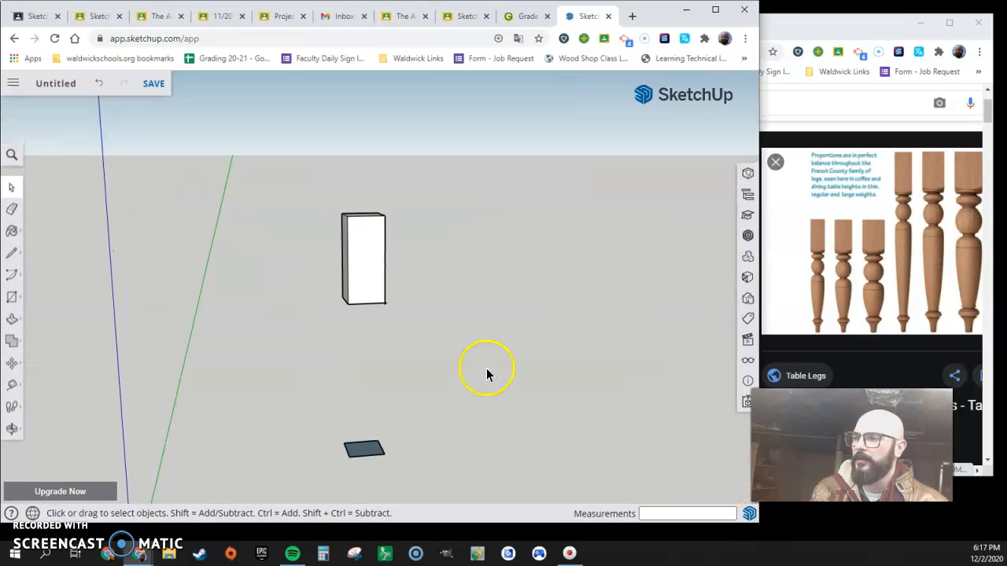
# - Draw a line across the bottom square between the midpoints of two opposite edges
pyautogui.moveTo(377, 470)
pyautogui.mouseDown(button='middle')
pyautogui.moveTo(396, 454)
pyautogui.moveTo(375, 447)
pyautogui.moveTo(395, 468)
pyautogui.moveTo(407, 390)
pyautogui.mouseUp(button='middle')
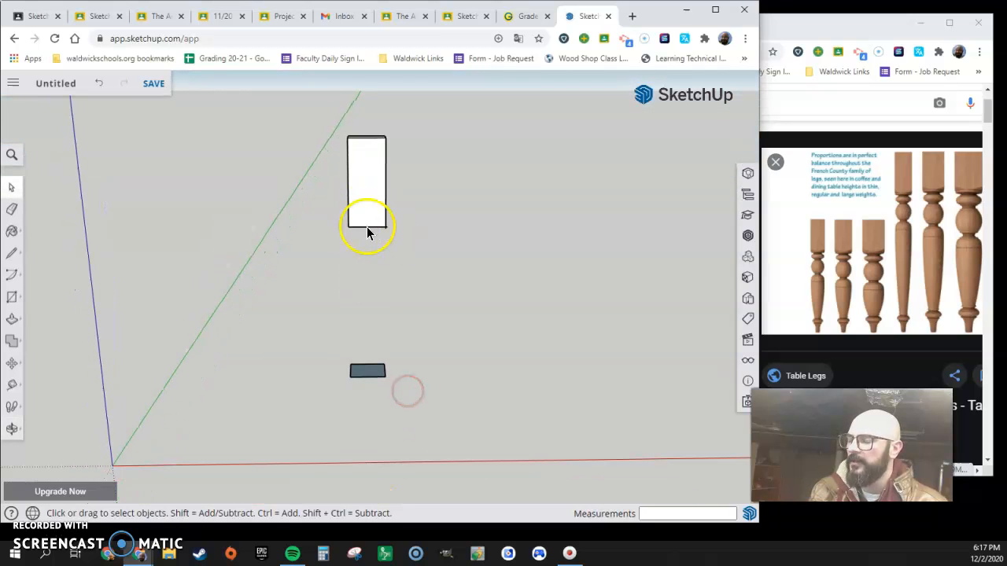
pyautogui.click(11, 256)
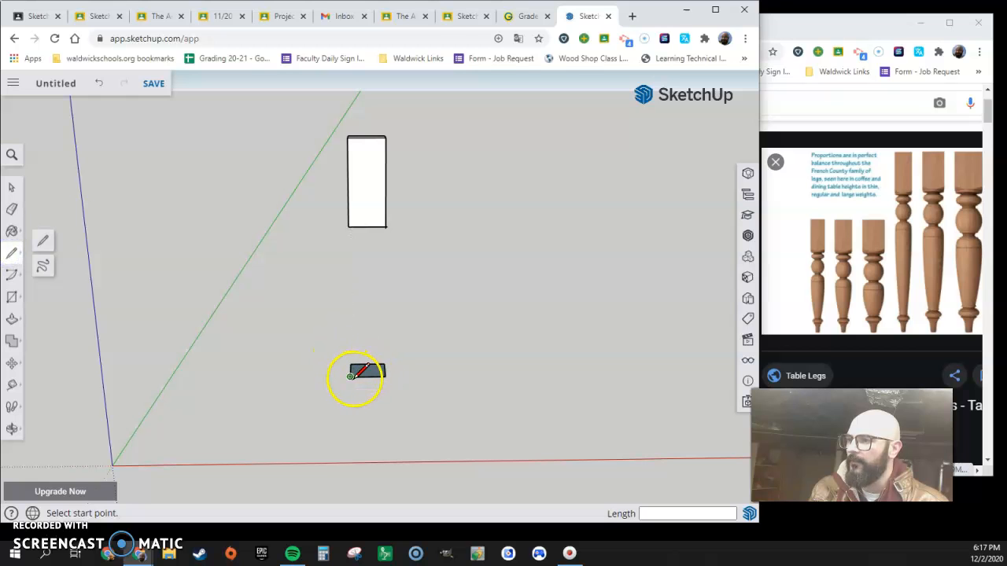
pyautogui.click(367, 374)
pyautogui.press('Escape')
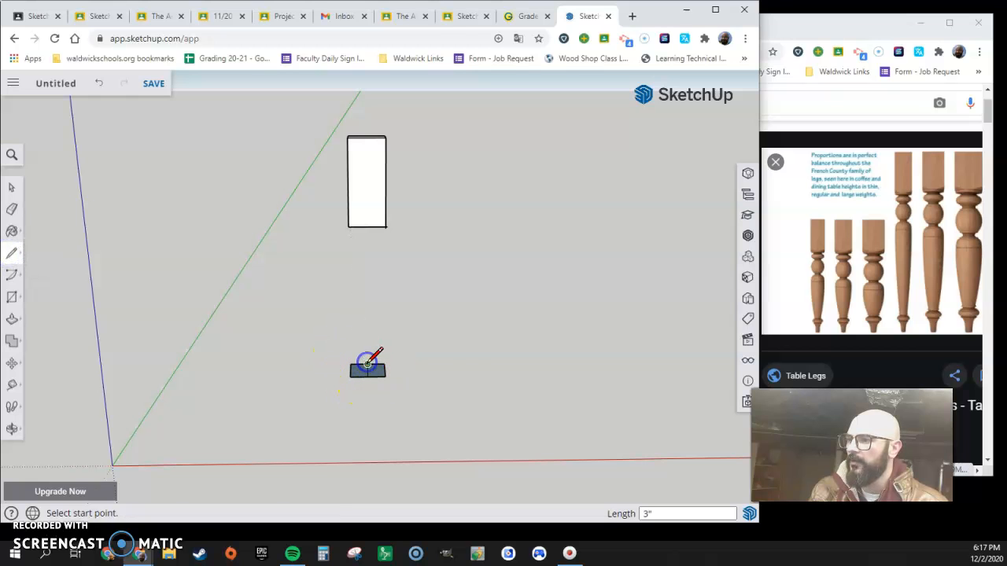
# - Draw both corner-to-corner diagonals on the bottom square to locate its centre
pyautogui.scroll(5, 367, 364)
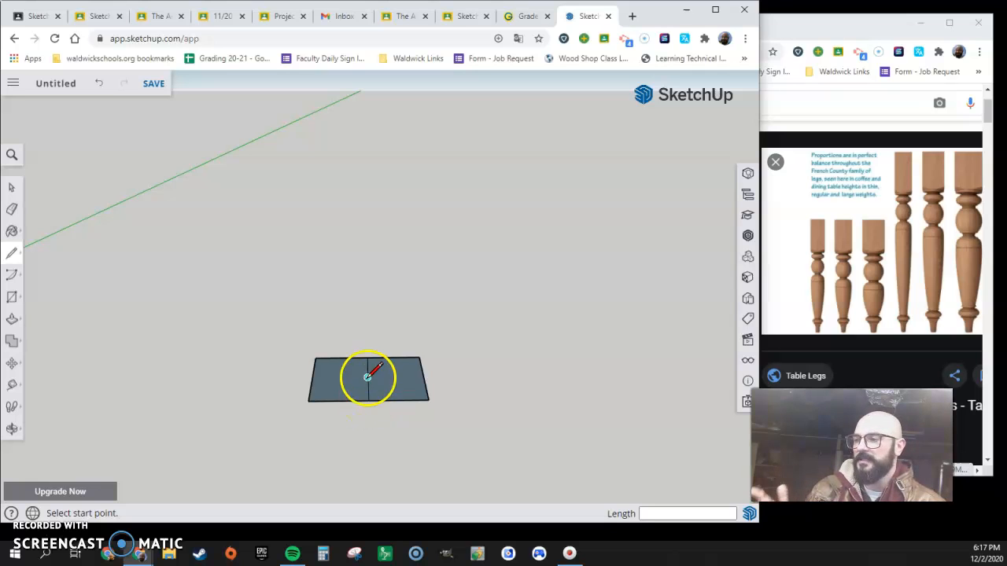
pyautogui.click(309, 402)
pyautogui.click(418, 358)
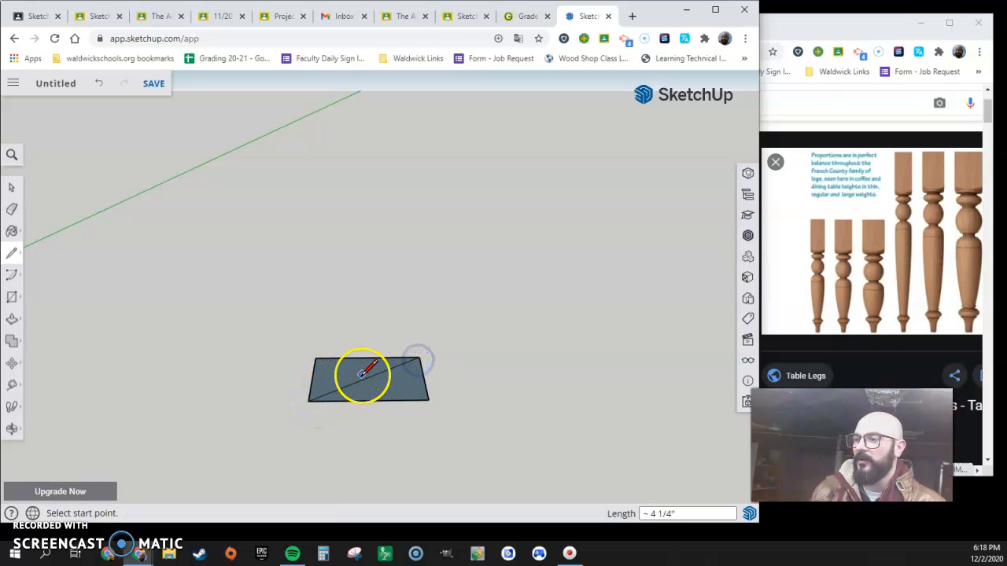
pyautogui.click(315, 358)
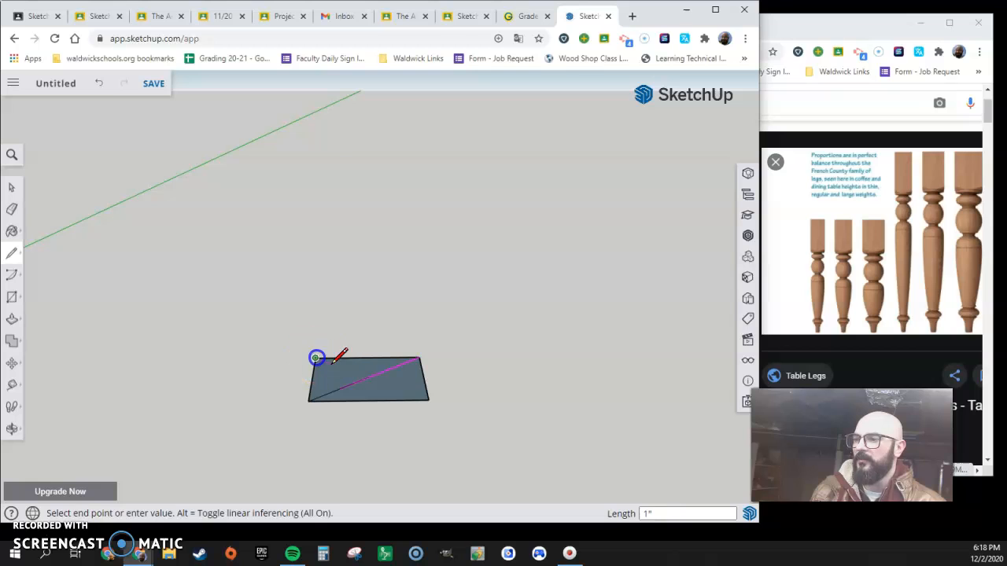
pyautogui.click(428, 400)
# - Draw a vertical centre line from the crossing of the diagonals up to the underside of the upper block
pyautogui.click(368, 378)
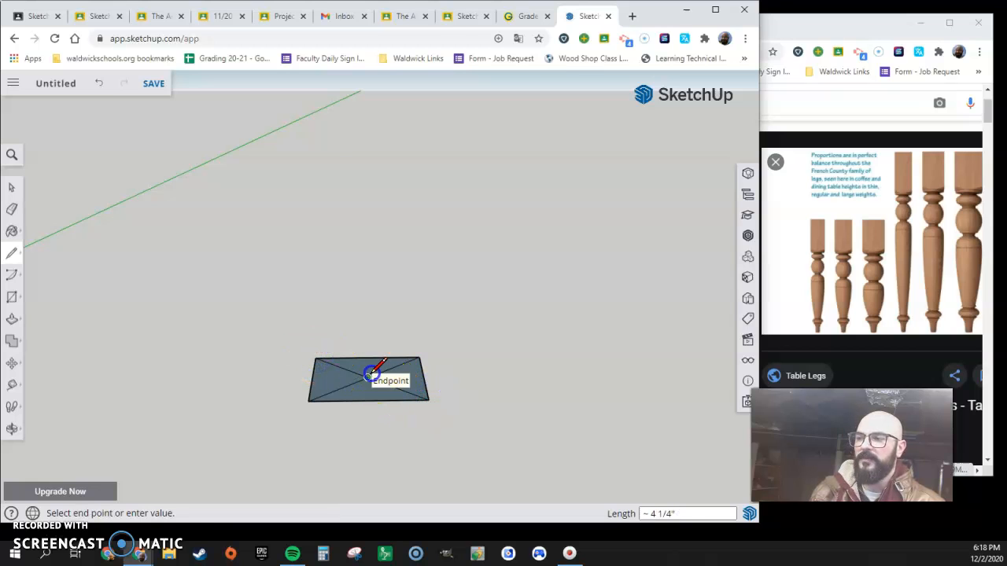
pyautogui.middleClick(361, 265)
pyautogui.moveTo(362, 263); pyautogui.dragTo(429, 102, button='middle')
pyautogui.moveTo(398, 142); pyautogui.dragTo(372, 425, button='middle')
pyautogui.keyDown('shift'); pyautogui.moveTo(381, 196); pyautogui.dragTo(376, 338, button='middle'); pyautogui.keyUp('shift')
pyautogui.click(383, 161)
pyautogui.press('Escape')
pyautogui.moveTo(393, 259)
pyautogui.mouseDown(button='middle')
pyautogui.moveTo(337, 344)
pyautogui.moveTo(306, 360)
pyautogui.mouseUp(button='middle')
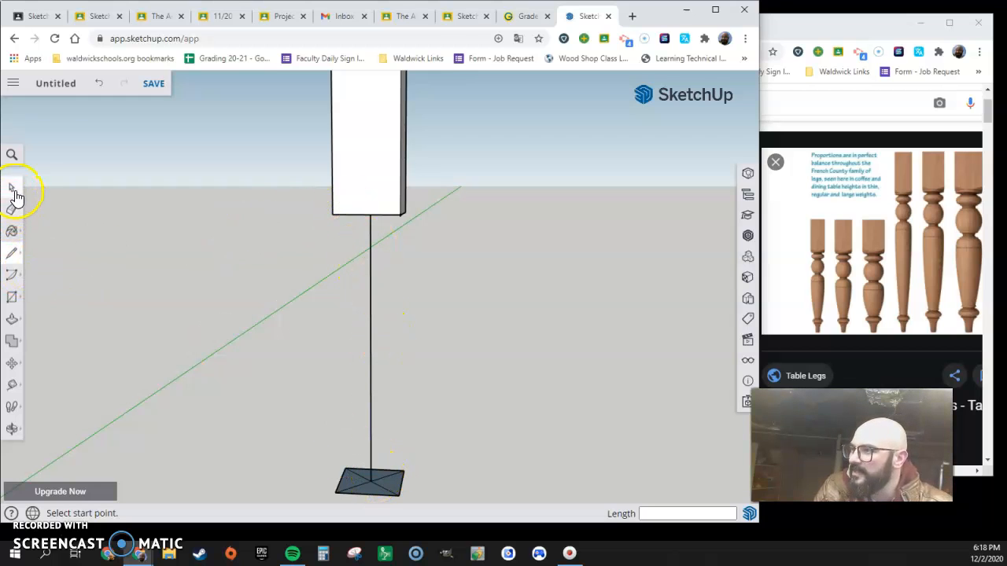
pyautogui.click(11, 297)
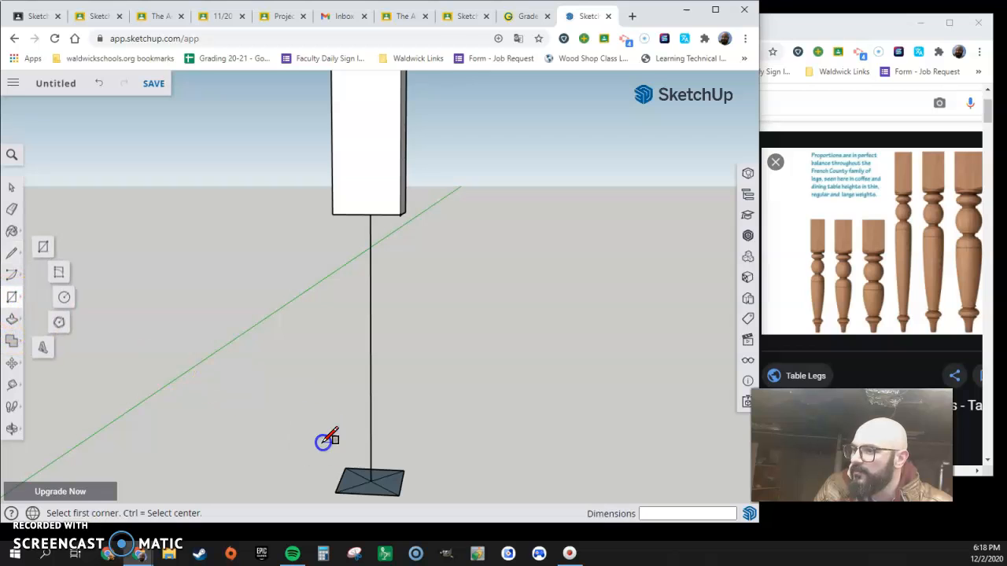
pyautogui.click(371, 478)
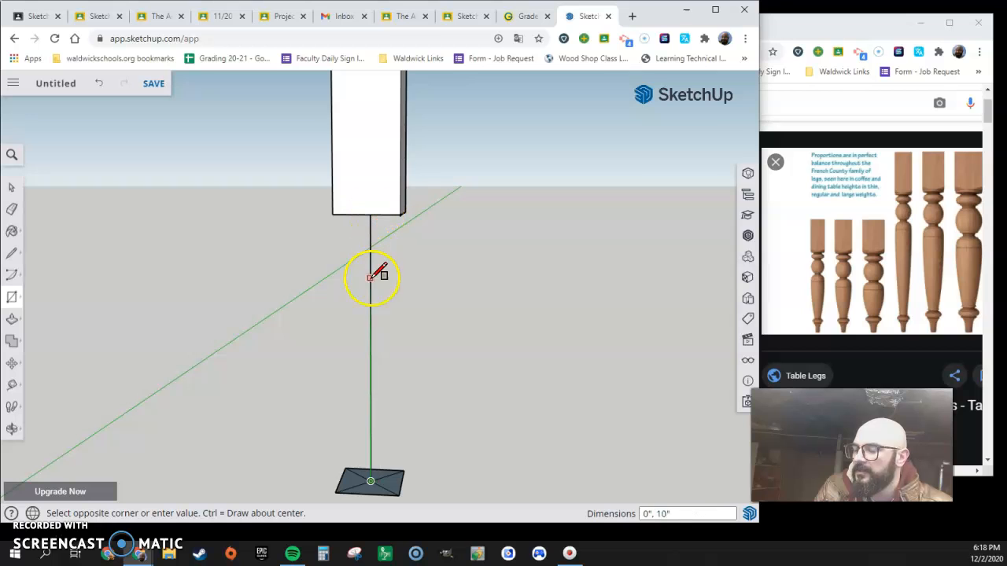
pyautogui.moveTo(372, 289)
pyautogui.mouseDown(button='middle')
pyautogui.moveTo(395, 267)
pyautogui.moveTo(391, 277)
pyautogui.mouseUp(button='middle')
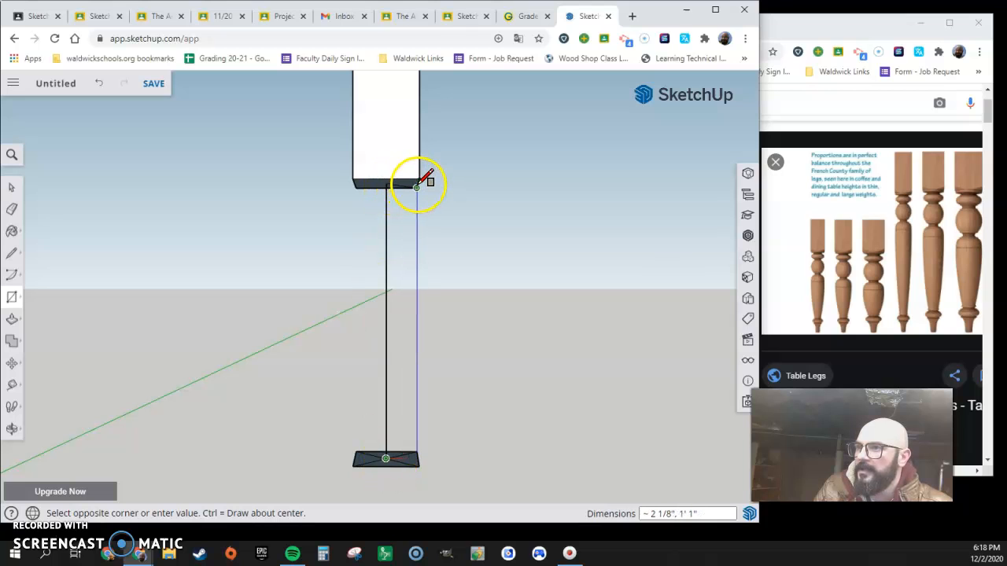
pyautogui.press('Escape')
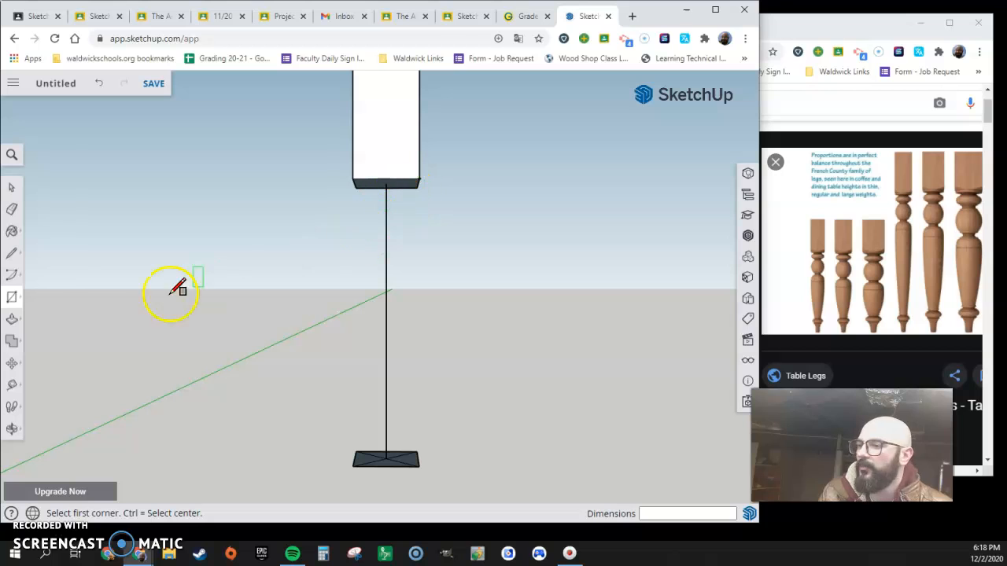
# - Place a guide line 3 inches from one side edge of the bottom square, along its opposite edge
pyautogui.click(12, 393)
pyautogui.click(49, 331)
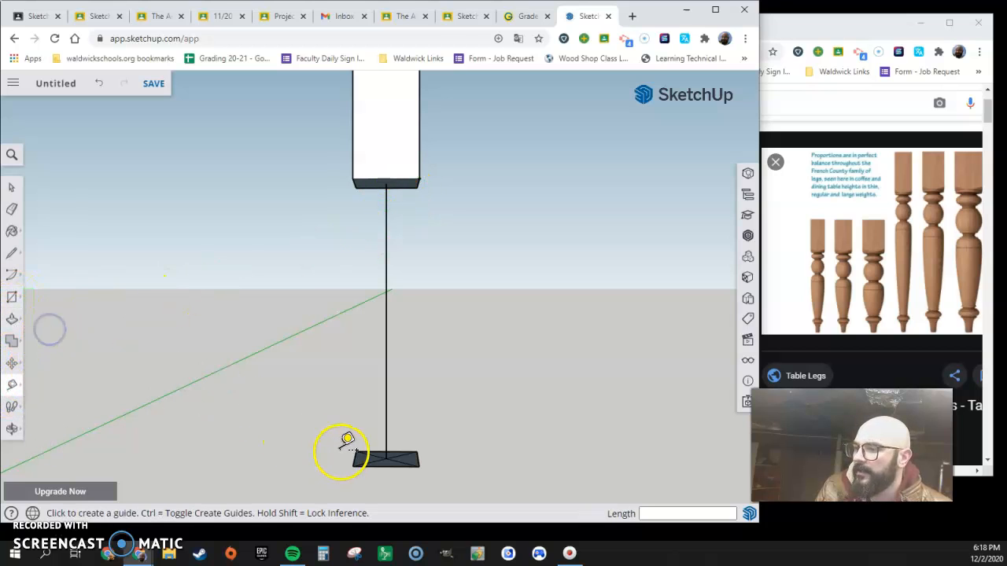
pyautogui.scroll(2, 358, 441)
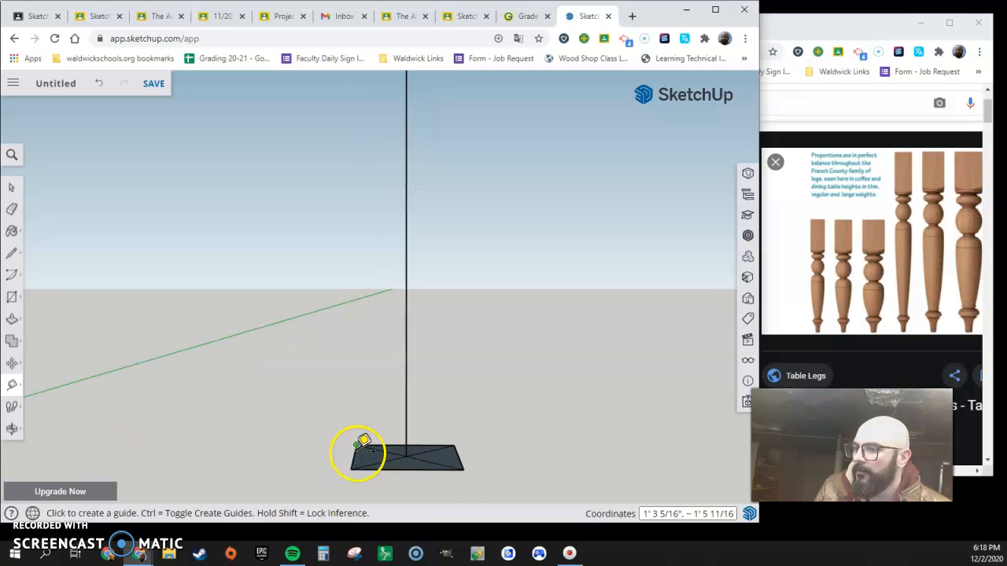
pyautogui.click(357, 445)
pyautogui.click(462, 456)
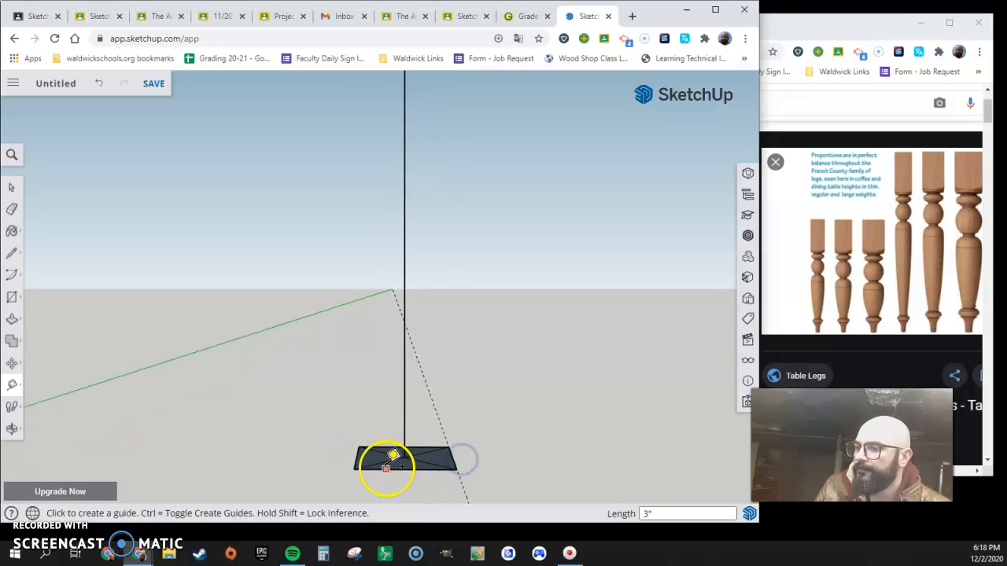
pyautogui.scroll(-2, 393, 455)
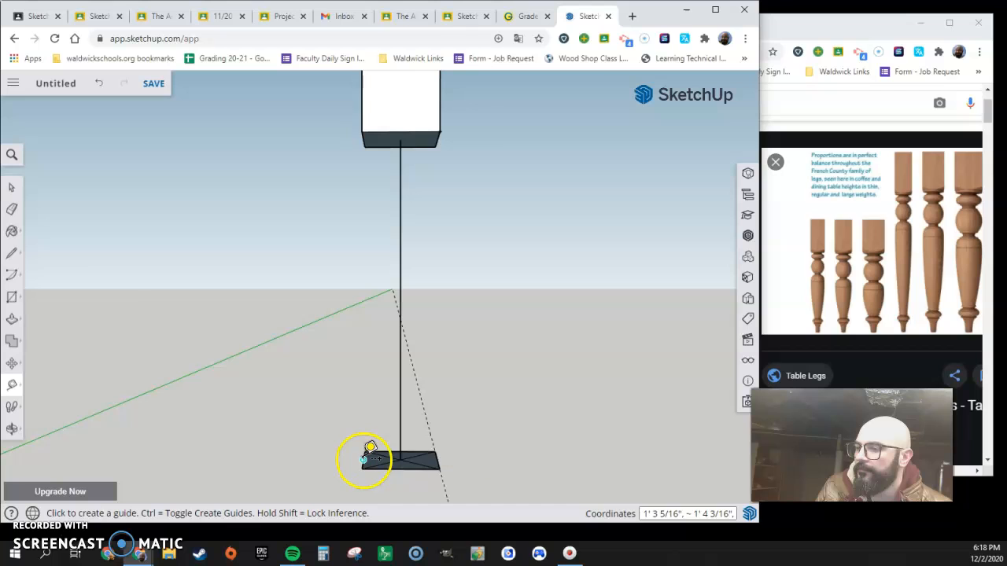
pyautogui.click(370, 455)
pyautogui.click(12, 253)
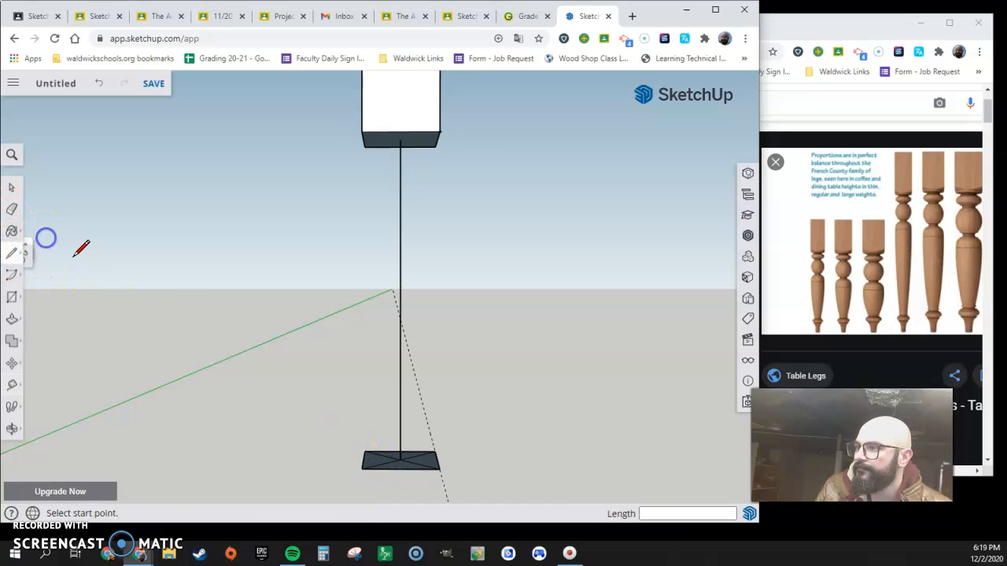
# - Join the side-edge midpoints of the bottom square, and draw a vertical rectangle from the upper block's underside centre to one side midpoint
pyautogui.click(363, 461)
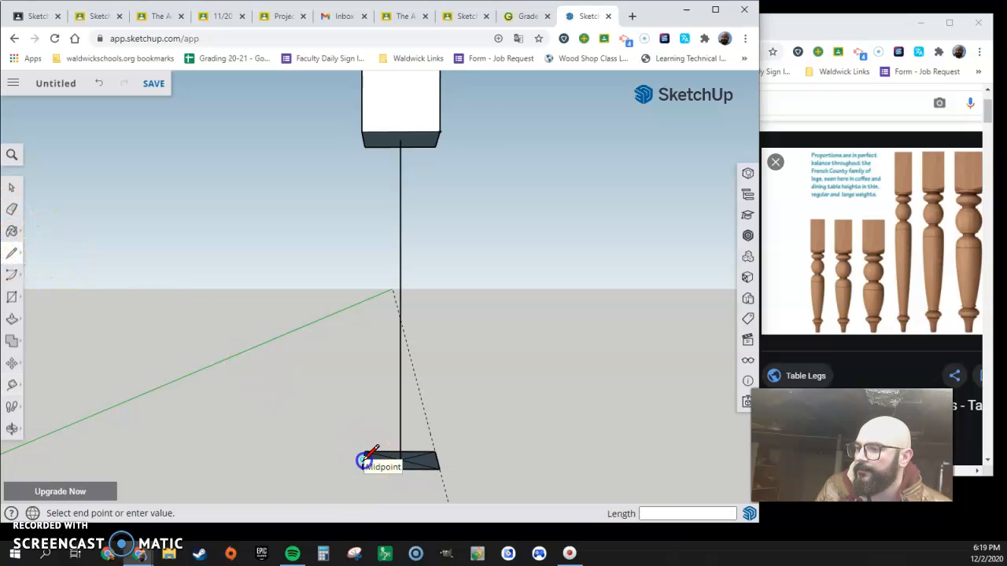
pyautogui.click(437, 460)
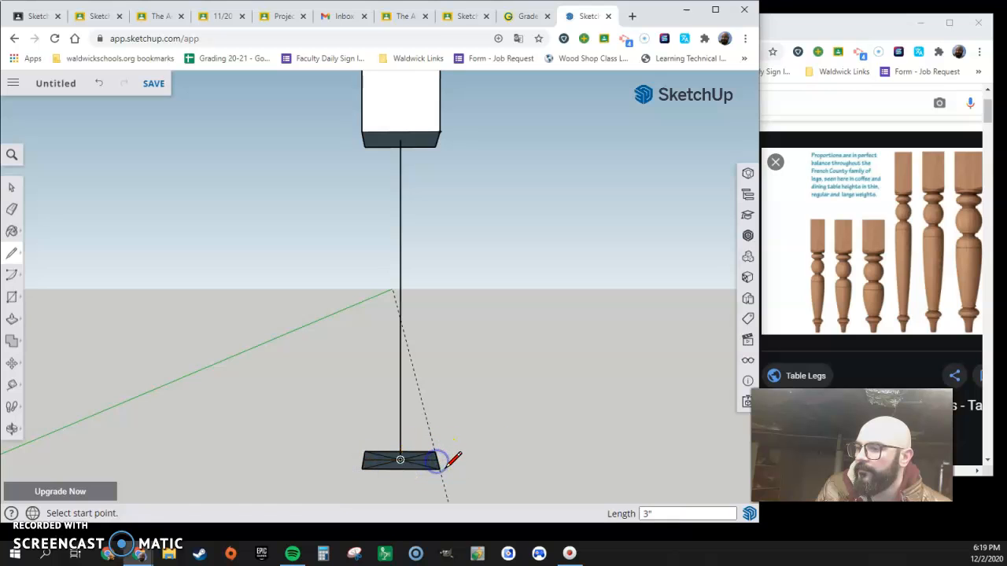
pyautogui.click(12, 296)
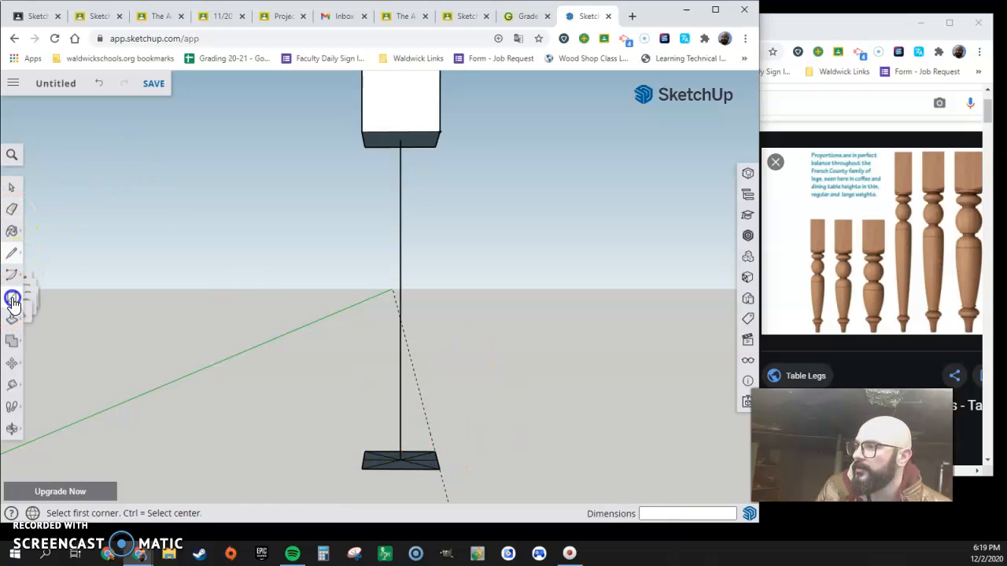
pyautogui.click(399, 140)
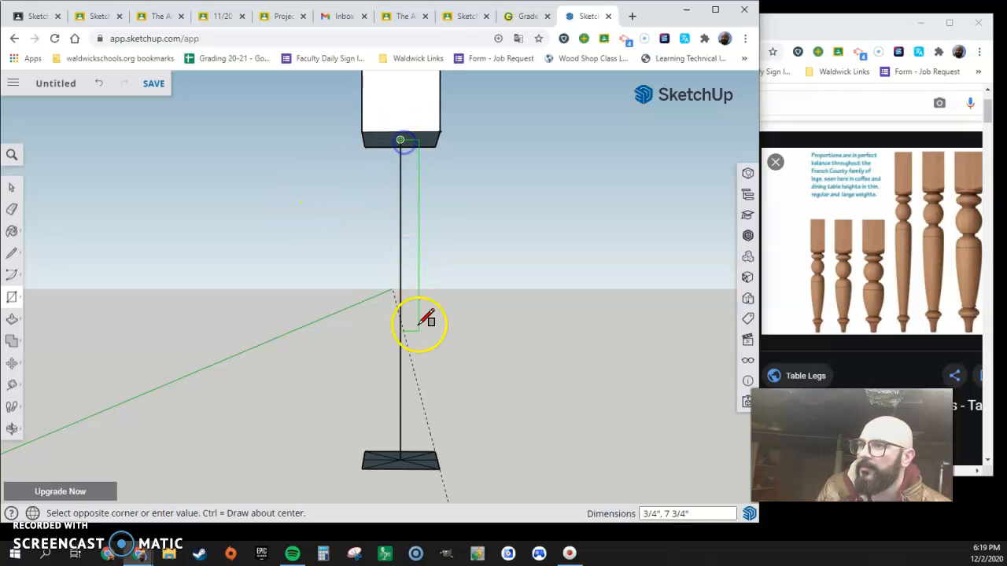
pyautogui.click(437, 456)
pyautogui.moveTo(472, 472); pyautogui.dragTo(425, 455, button='middle')
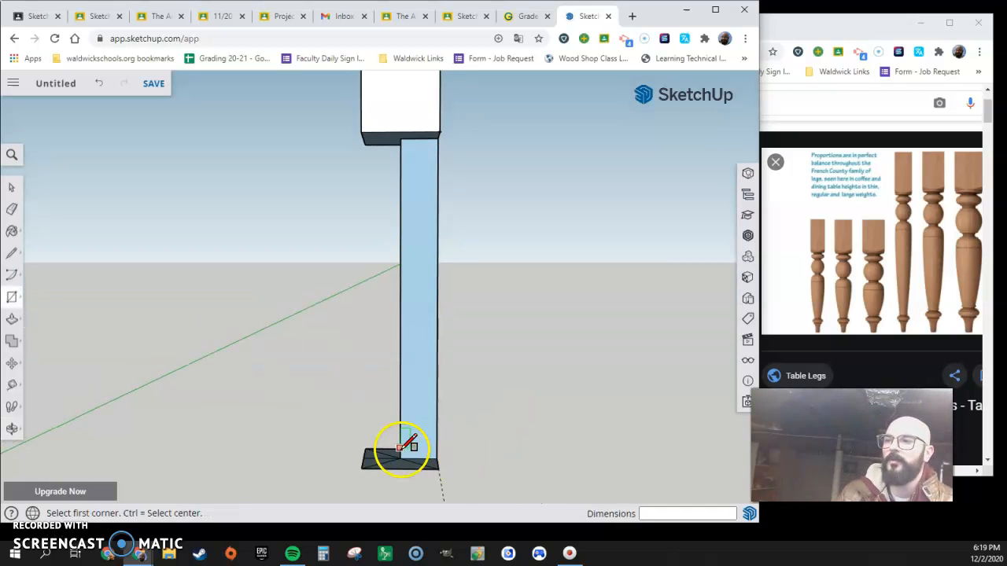
pyautogui.moveTo(301, 407); pyautogui.dragTo(218, 358, button='middle')
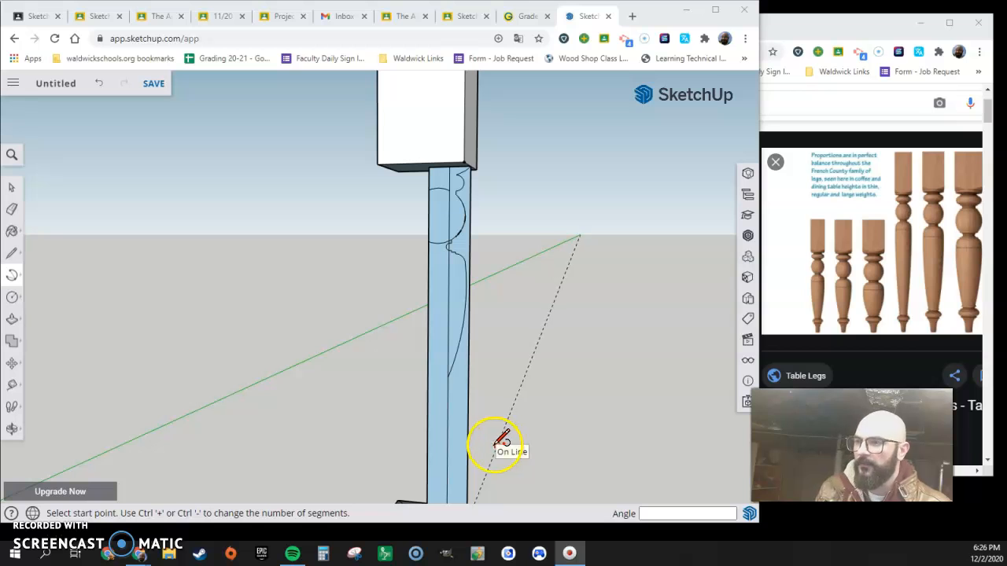
# - Retrace the ball's outer curve with a three-point arc, and undo the removal of the face outside the profile
pyautogui.moveTo(490, 438); pyautogui.dragTo(471, 447, button='middle')
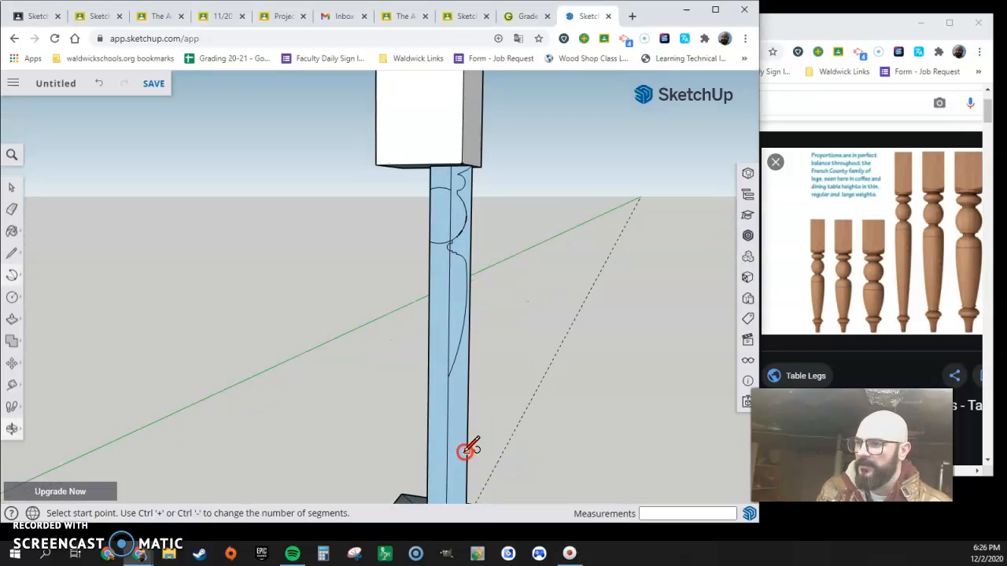
pyautogui.keyDown('shift'); pyautogui.moveTo(470, 354); pyautogui.dragTo(478, 322, button='middle'); pyautogui.keyUp('shift')
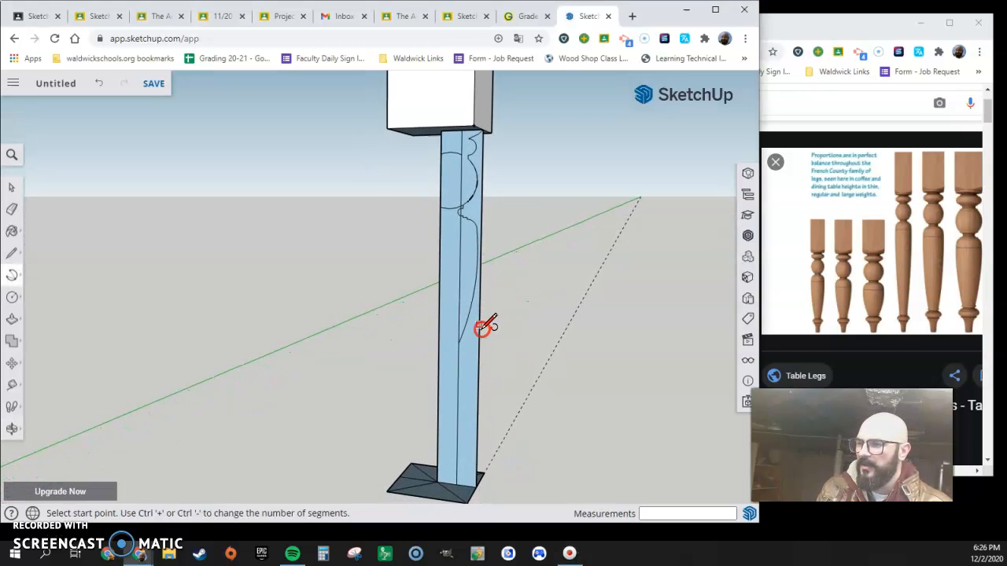
pyautogui.click(461, 345)
pyautogui.click(961, 354)
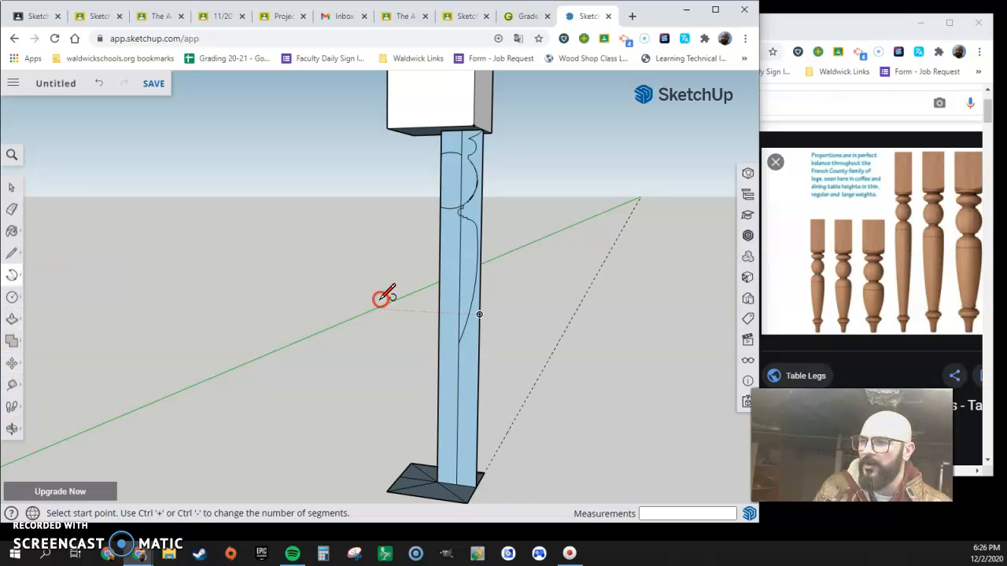
pyautogui.click(468, 158)
pyautogui.click(477, 180)
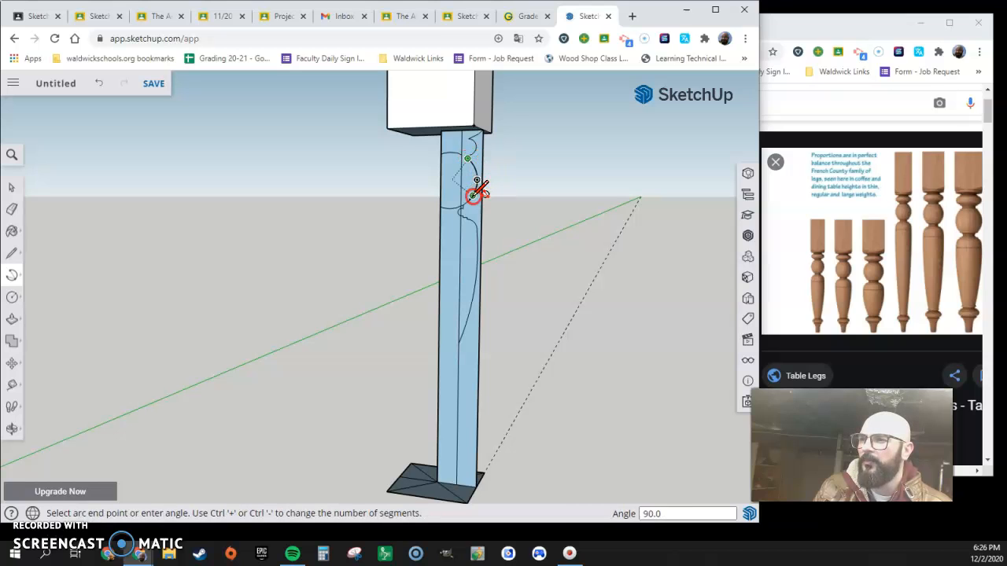
pyautogui.click(465, 207)
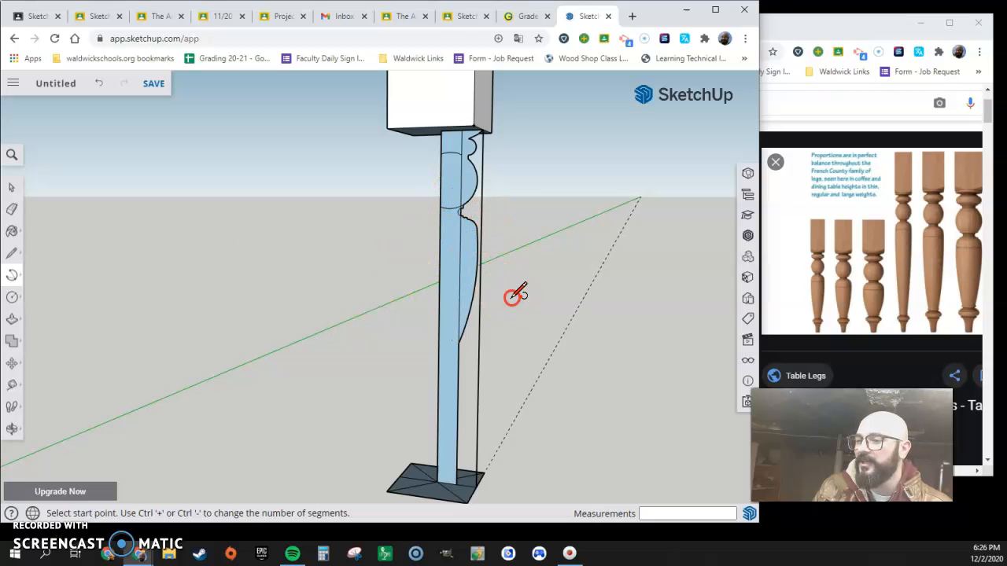
pyautogui.hotkey('ctrl', 'z')
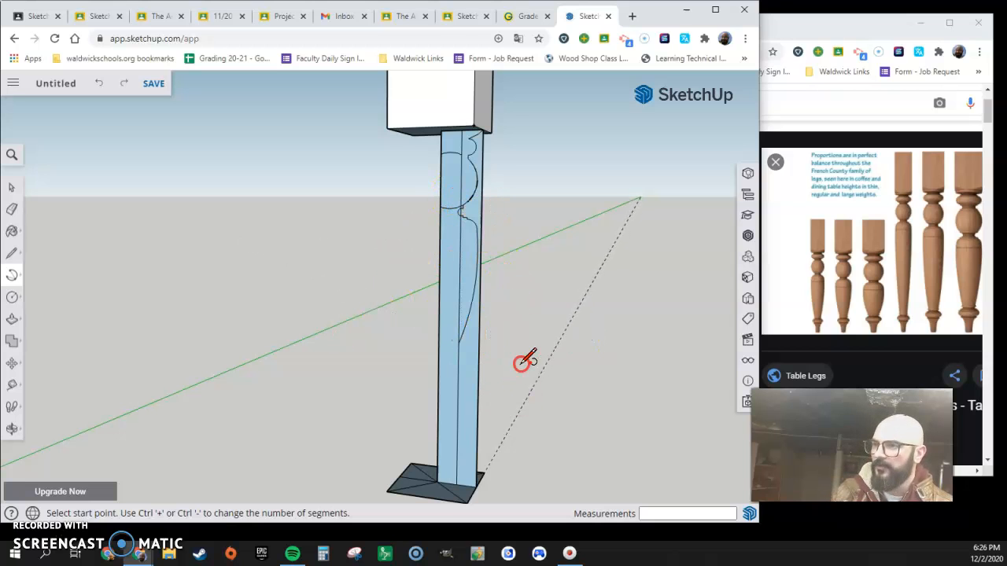
pyautogui.scroll(2, 463, 466)
pyautogui.scroll(1, 465, 471)
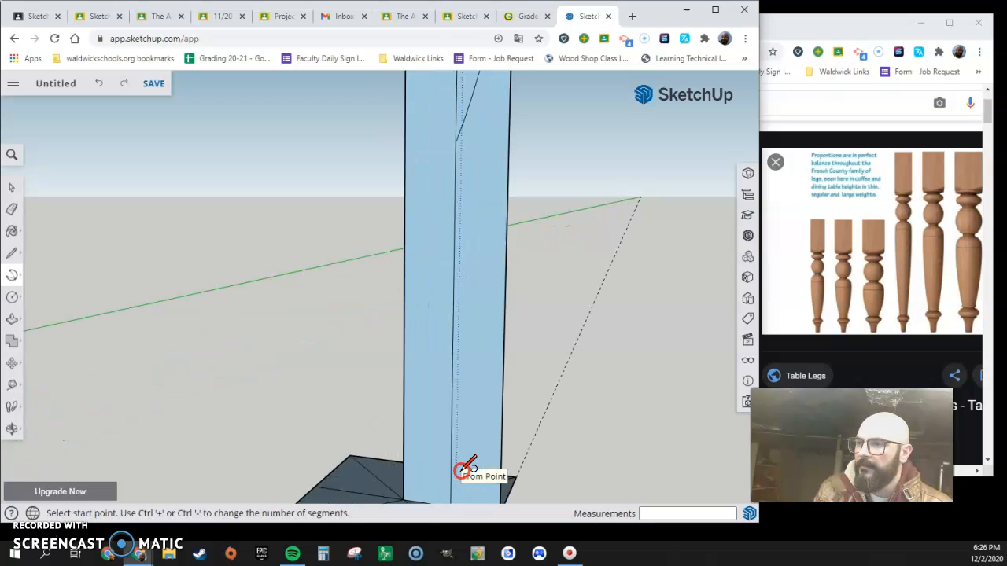
pyautogui.scroll(-3, 478, 344)
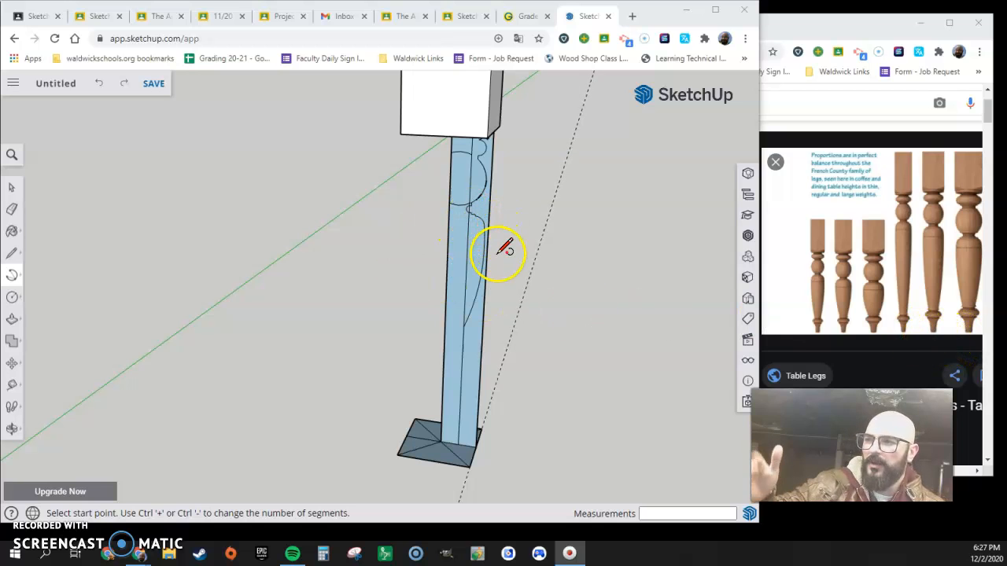
pyautogui.click(451, 324)
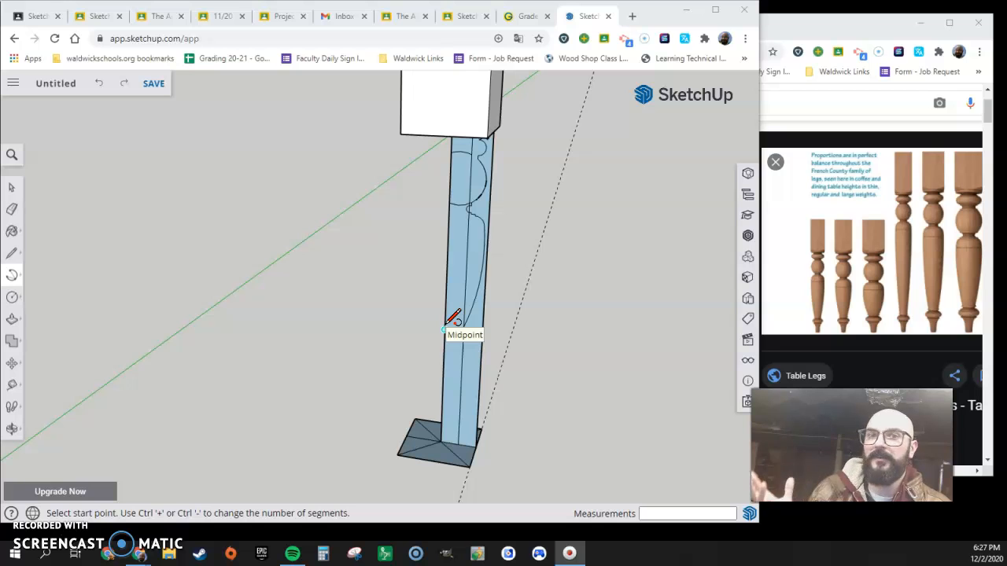
pyautogui.moveTo(447, 325); pyautogui.dragTo(453, 295)
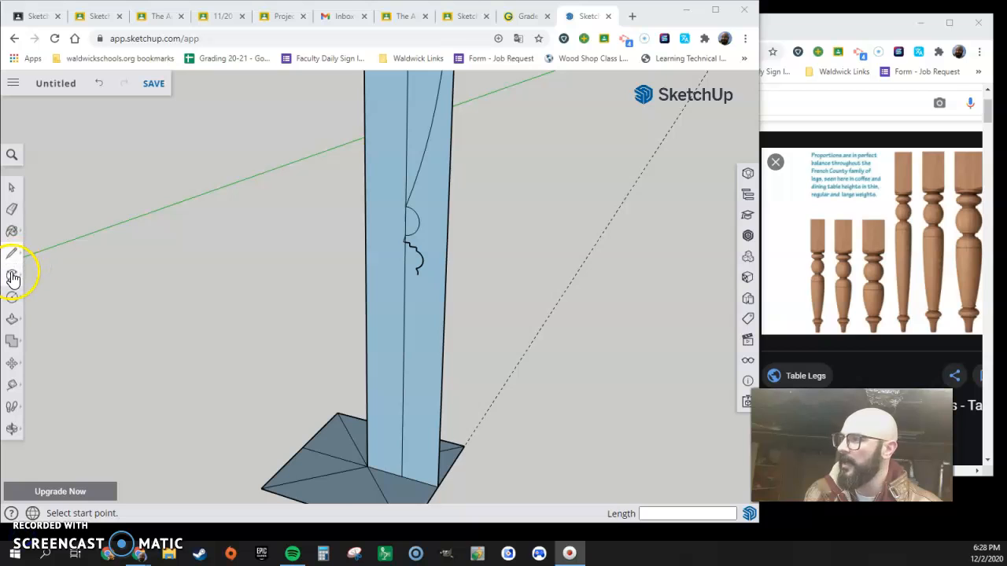
# - Draw a three-point arc from the end of the lower bead down to the profile face's bottom edge, close to the centre axis
pyautogui.click(13, 278)
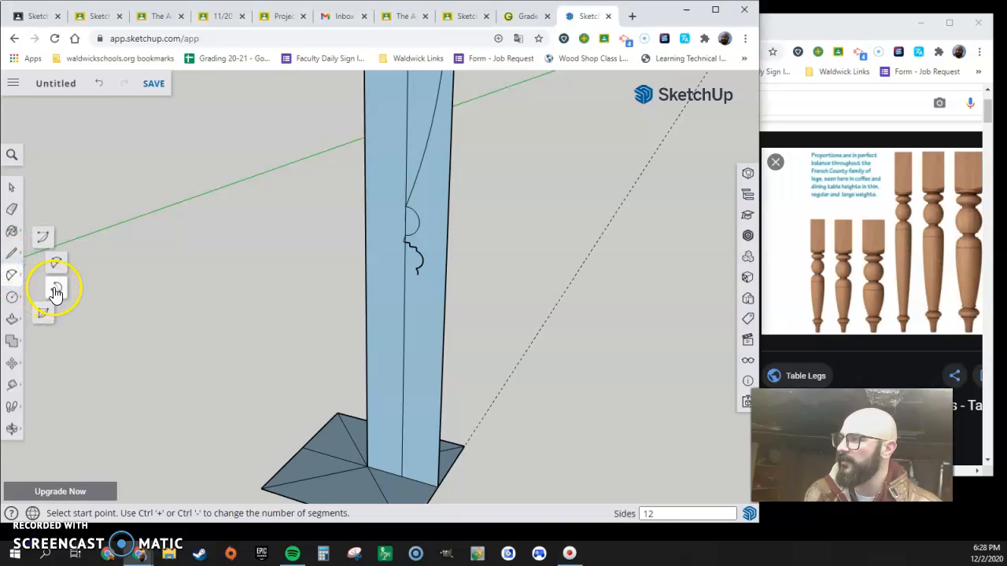
pyautogui.click(56, 294)
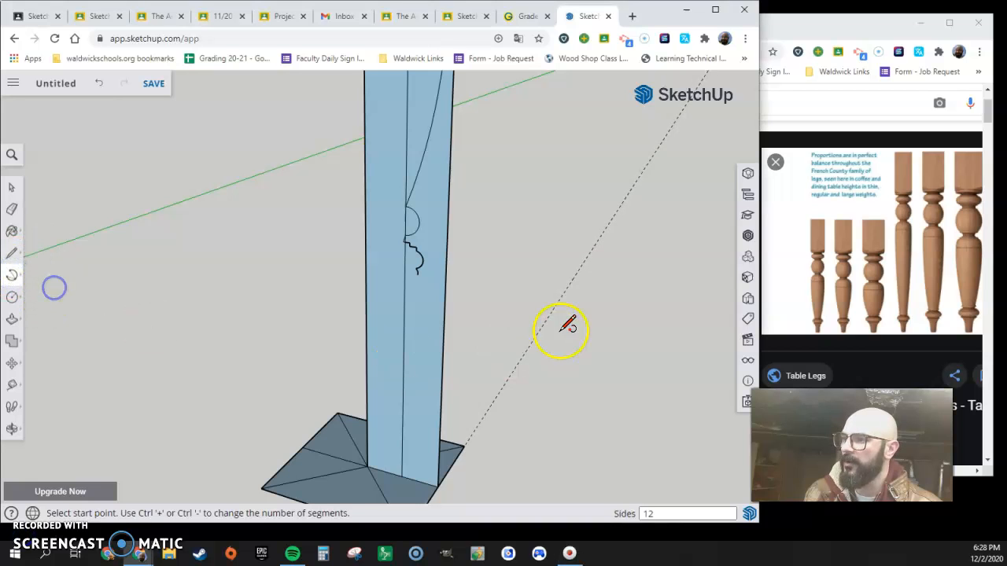
pyautogui.click(417, 275)
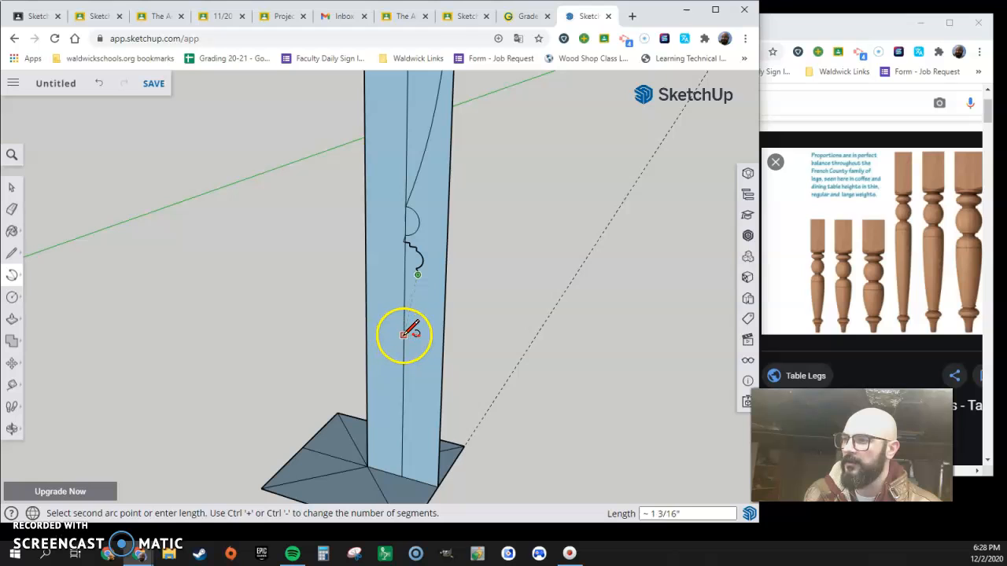
pyautogui.click(402, 331)
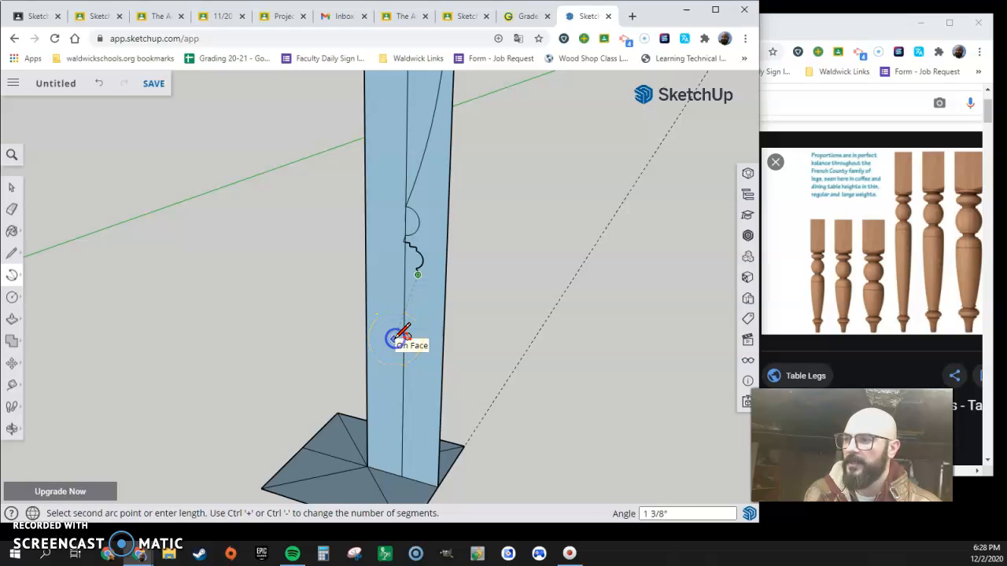
pyautogui.click(393, 339)
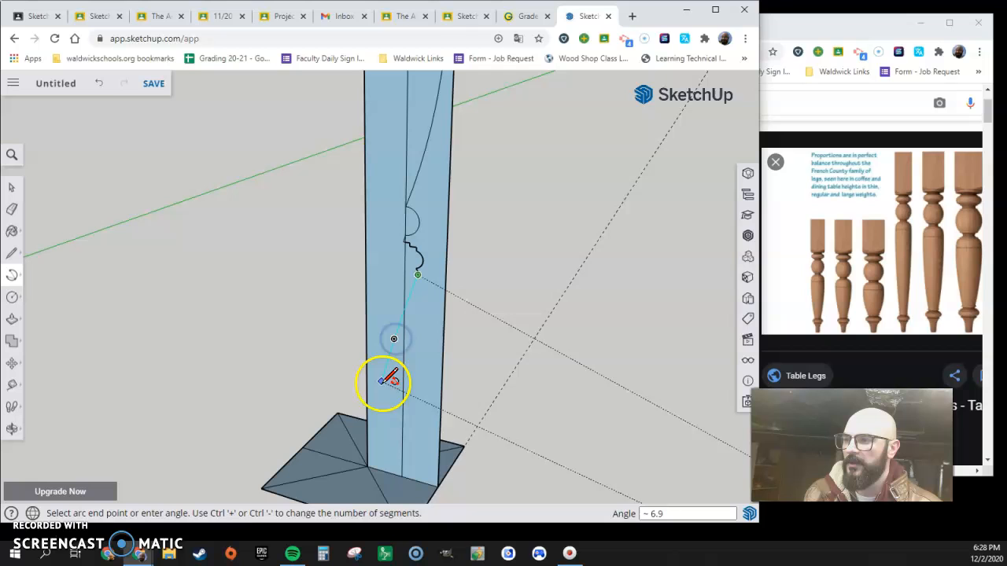
pyautogui.click(384, 466)
pyautogui.moveTo(472, 434); pyautogui.dragTo(432, 421, button='middle')
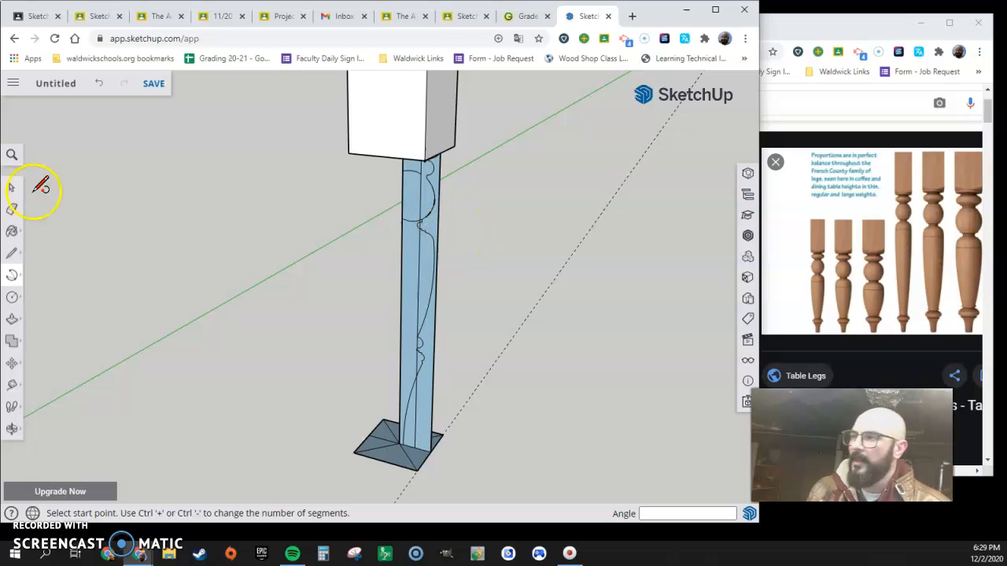
# - Delete the ball's leftover inner circle section and the vertical construction line segments crossing the leg profile
pyautogui.click(13, 189)
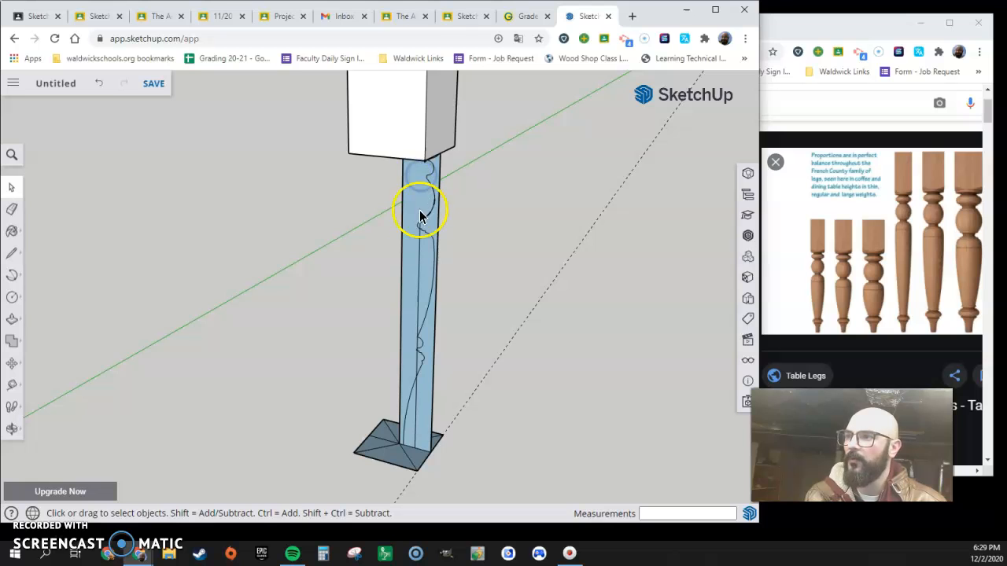
pyautogui.scroll(4, 421, 225)
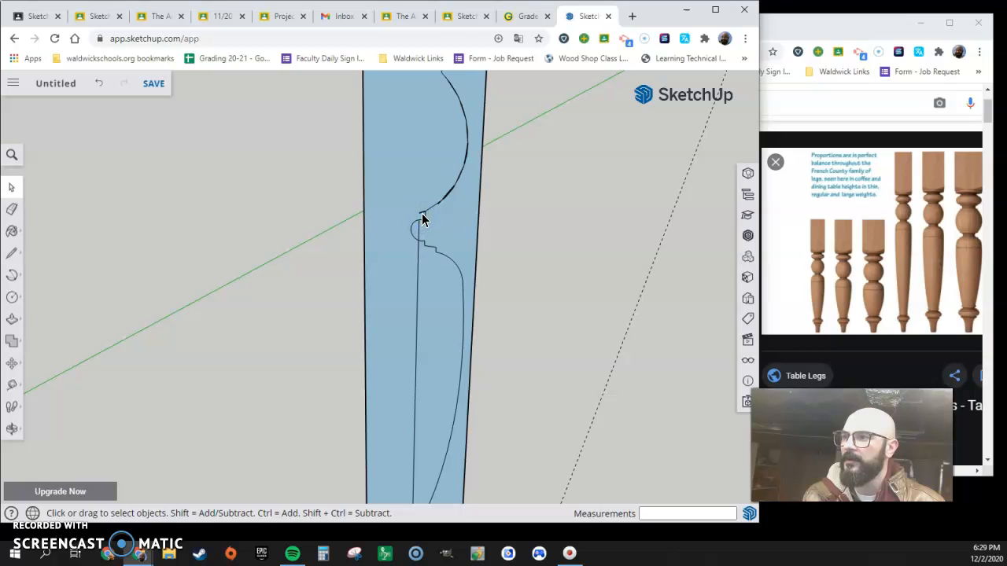
pyautogui.click(418, 252)
pyautogui.press('Delete')
pyautogui.scroll(-3, 419, 209)
pyautogui.scroll(3, 425, 410)
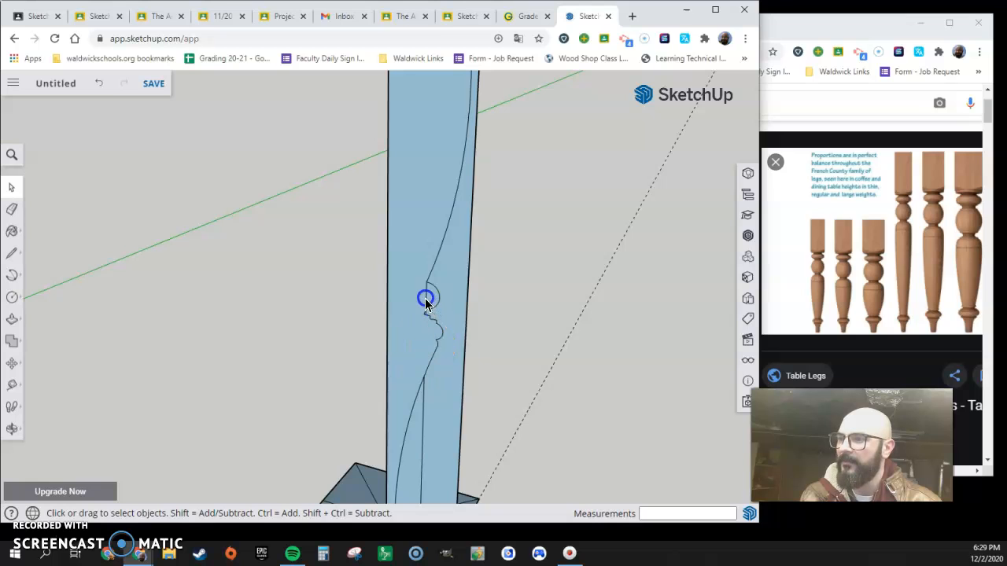
pyautogui.scroll(2, 427, 313)
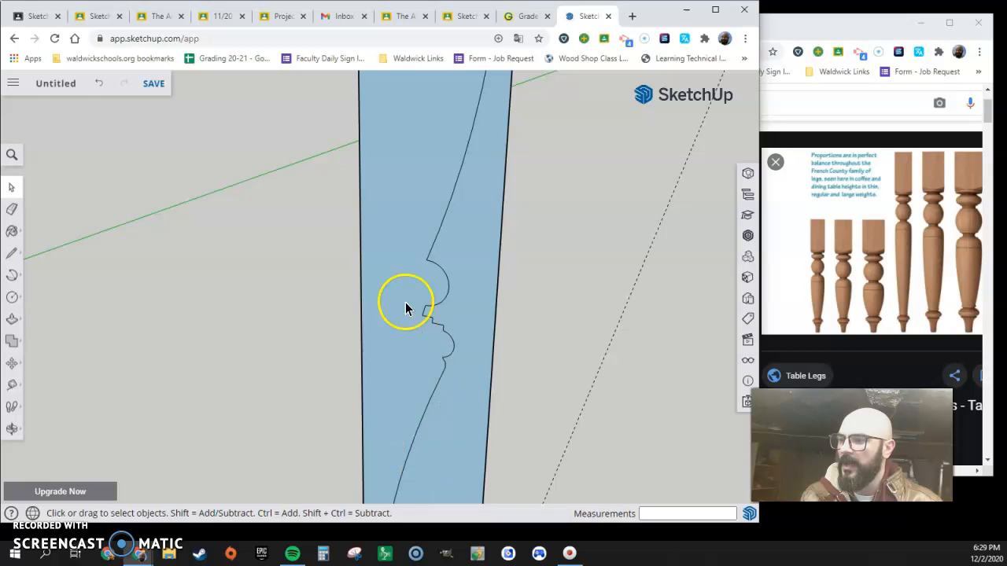
# - Delete the rectangle's outer vertical edge outside the turned leg profile
pyautogui.scroll(-5, 403, 291)
pyautogui.moveTo(443, 459); pyautogui.dragTo(519, 450, button='middle')
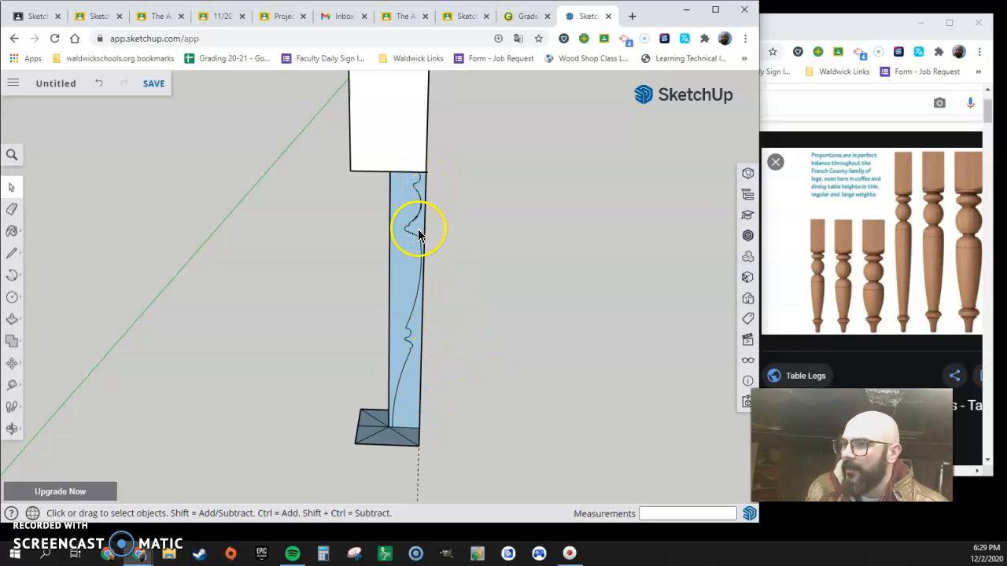
pyautogui.click(421, 308)
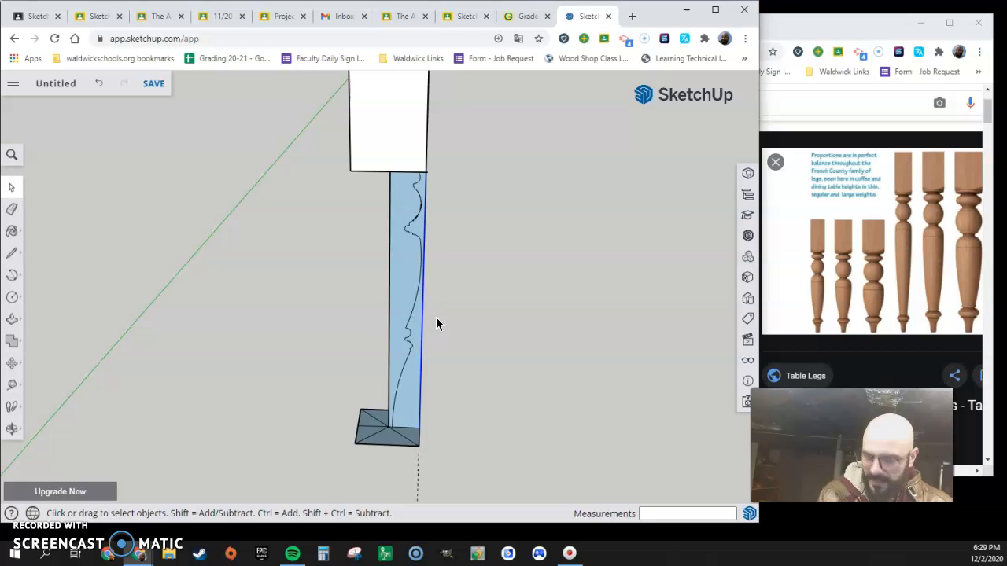
pyautogui.press('Delete')
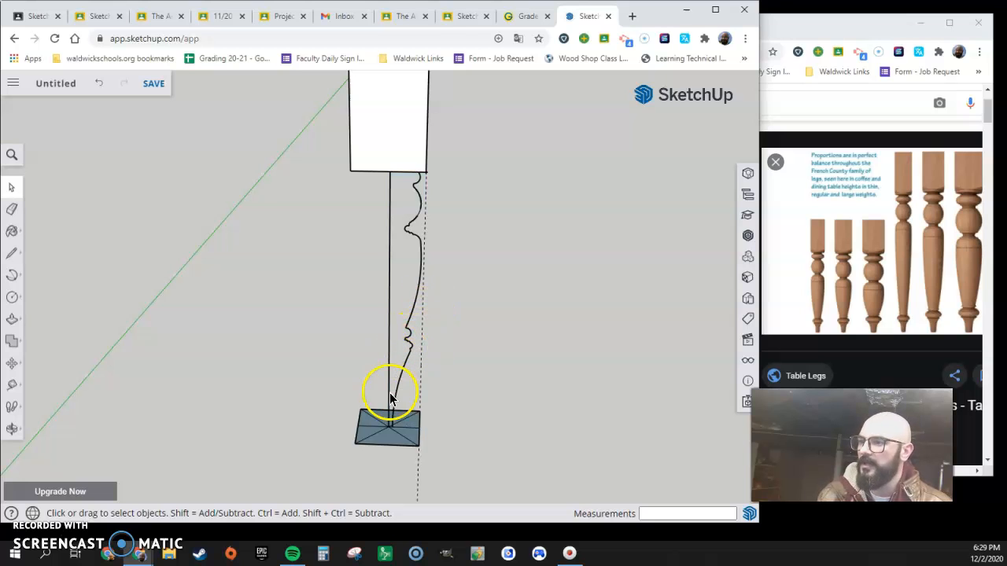
# - Connect the lower end of the profile curve to the foot of the centre line with a line about 3/16 inch long
pyautogui.click(43, 244)
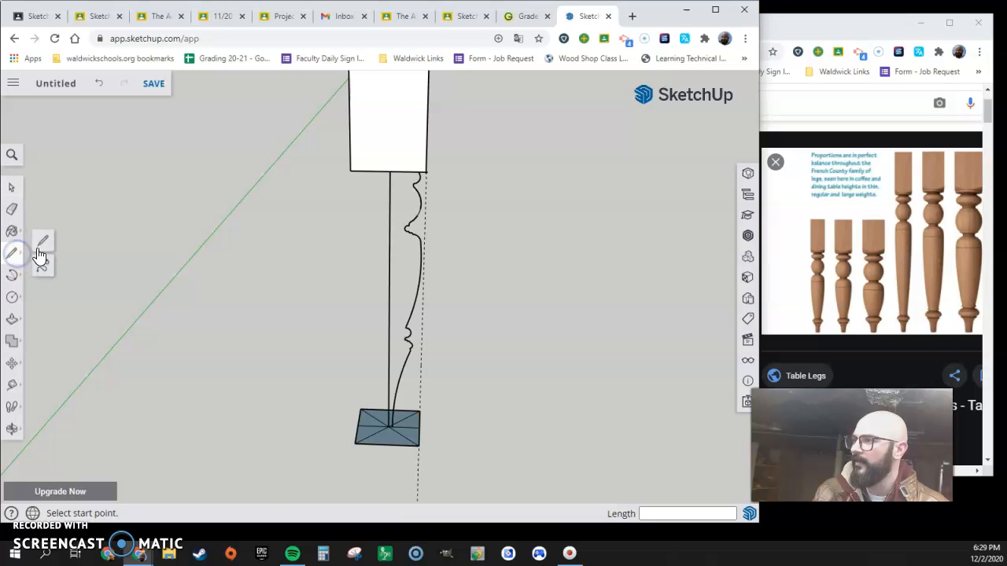
pyautogui.click(391, 426)
pyautogui.click(388, 427)
pyautogui.scroll(5, 390, 425)
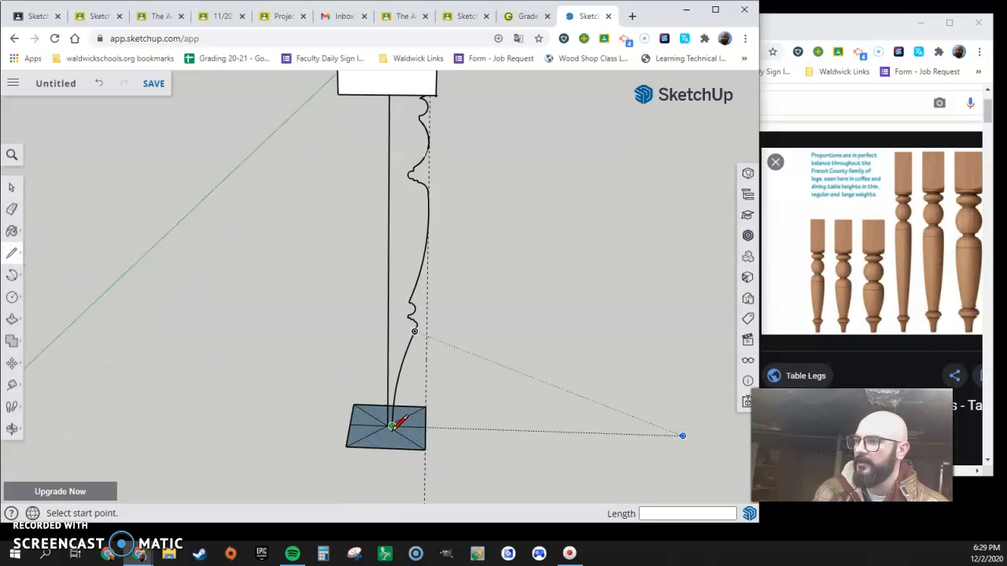
pyautogui.click(388, 426)
pyautogui.click(391, 423)
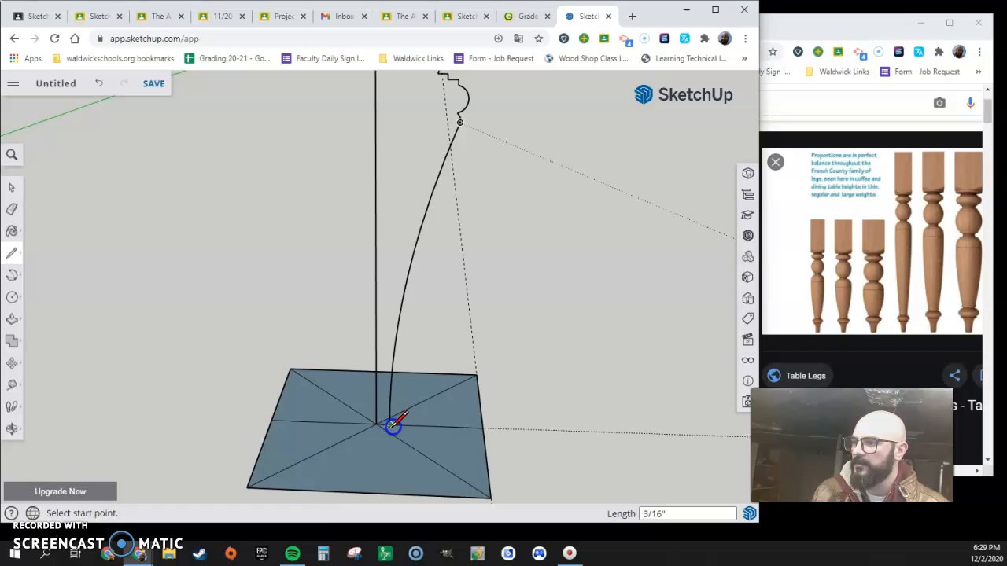
# - Delete the leftover parts of the bottom square at the foot of the leg profile
pyautogui.click(8, 189)
pyautogui.click(425, 460)
pyautogui.press('Delete')
pyautogui.click(292, 490)
pyautogui.press('Delete')
pyautogui.click(538, 439)
# - Delete the overlapping arcs that form the ball in the upper part of the leg profile
pyautogui.moveTo(506, 479)
pyautogui.mouseDown(button='middle')
pyautogui.moveTo(495, 364)
pyautogui.moveTo(488, 375)
pyautogui.moveTo(519, 314)
pyautogui.mouseUp(button='middle')
pyautogui.scroll(6, 513, 197)
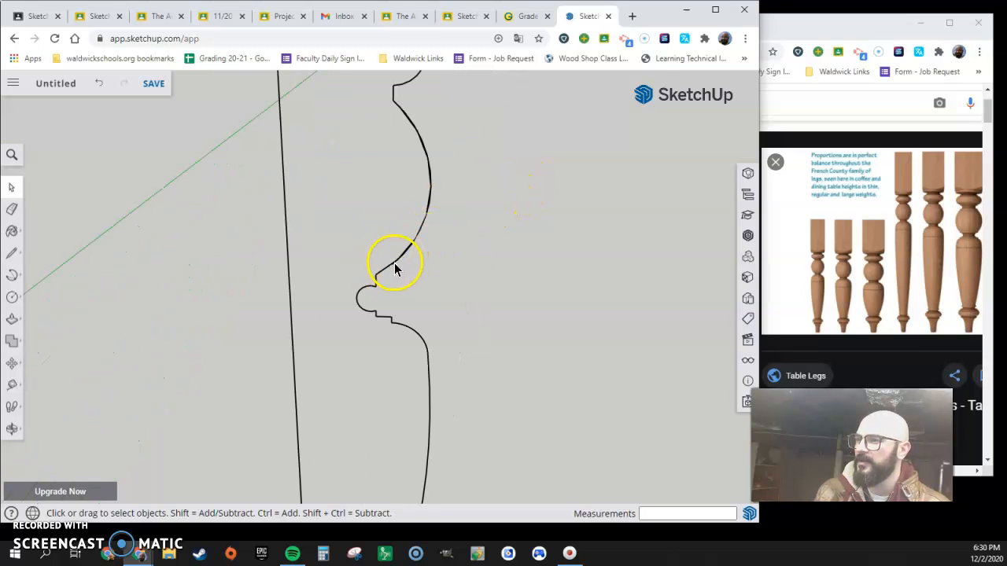
pyautogui.moveTo(439, 108); pyautogui.dragTo(408, 302)
pyautogui.press('Delete')
pyautogui.moveTo(405, 111); pyautogui.dragTo(396, 129)
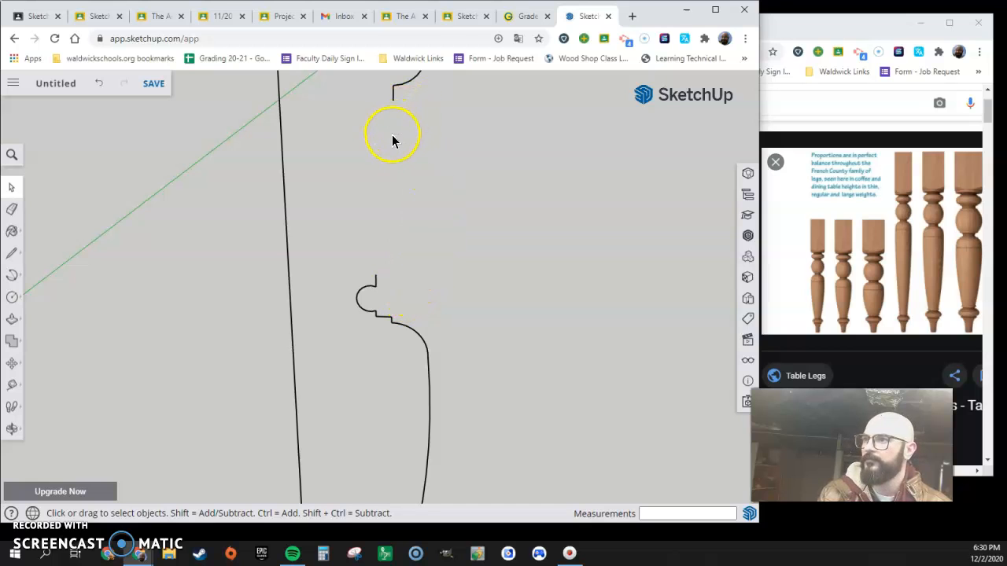
pyautogui.click(12, 275)
pyautogui.click(393, 99)
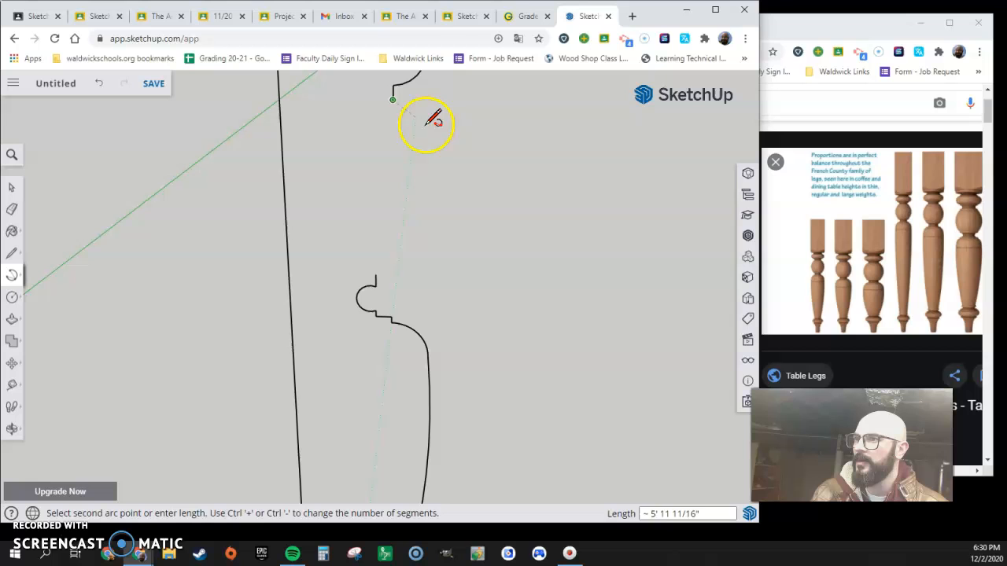
pyautogui.click(444, 175)
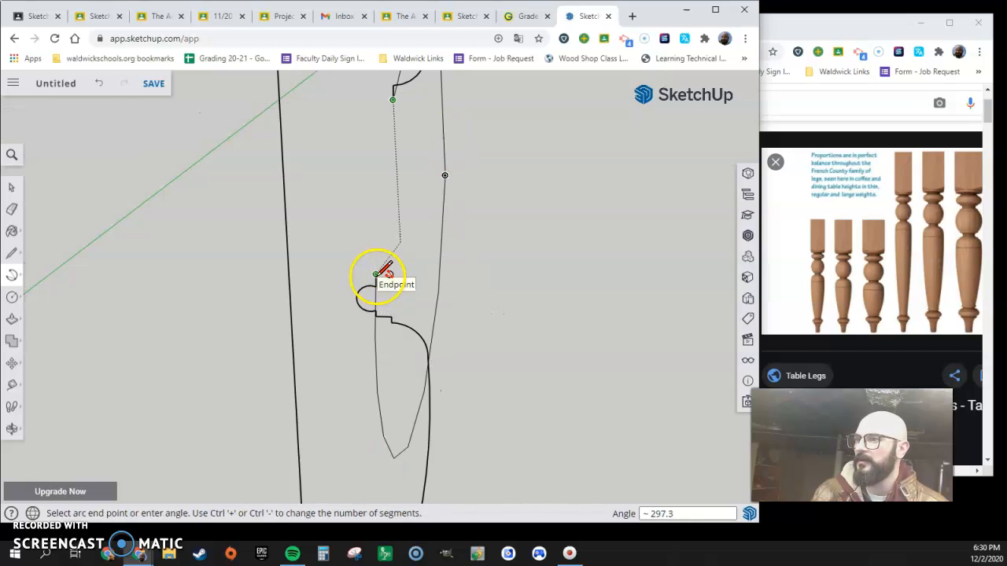
pyautogui.press('Escape')
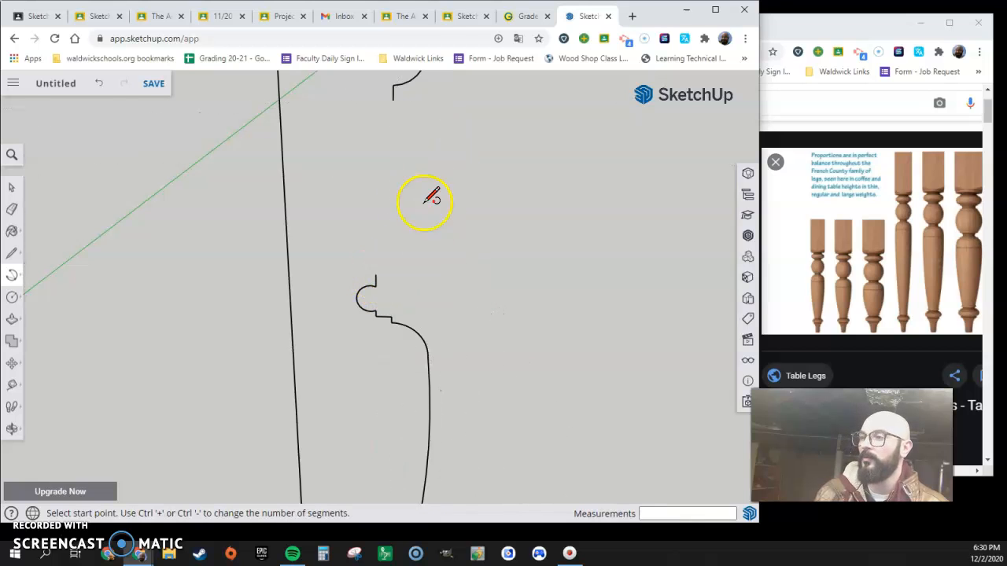
pyautogui.click(392, 99)
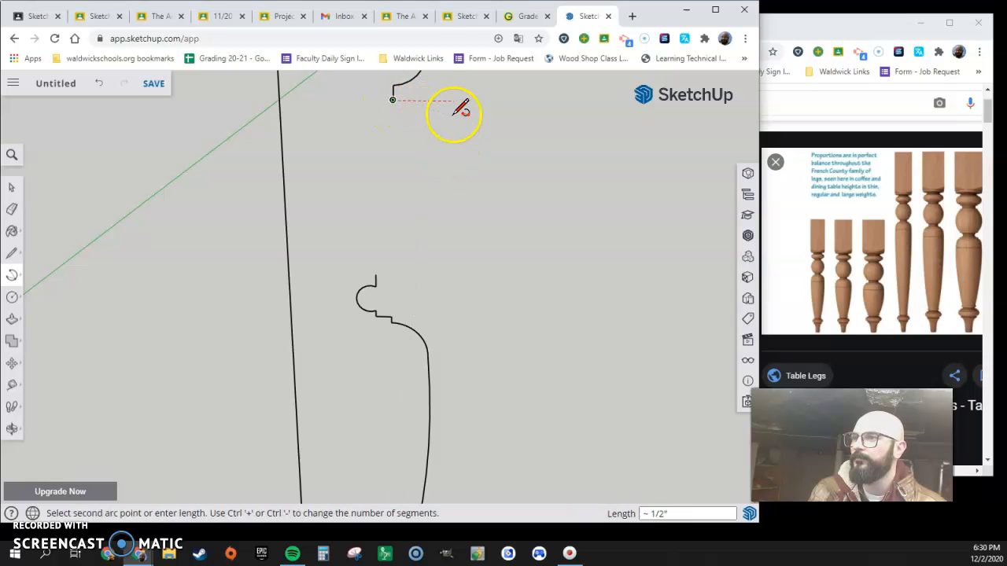
pyautogui.click(402, 243)
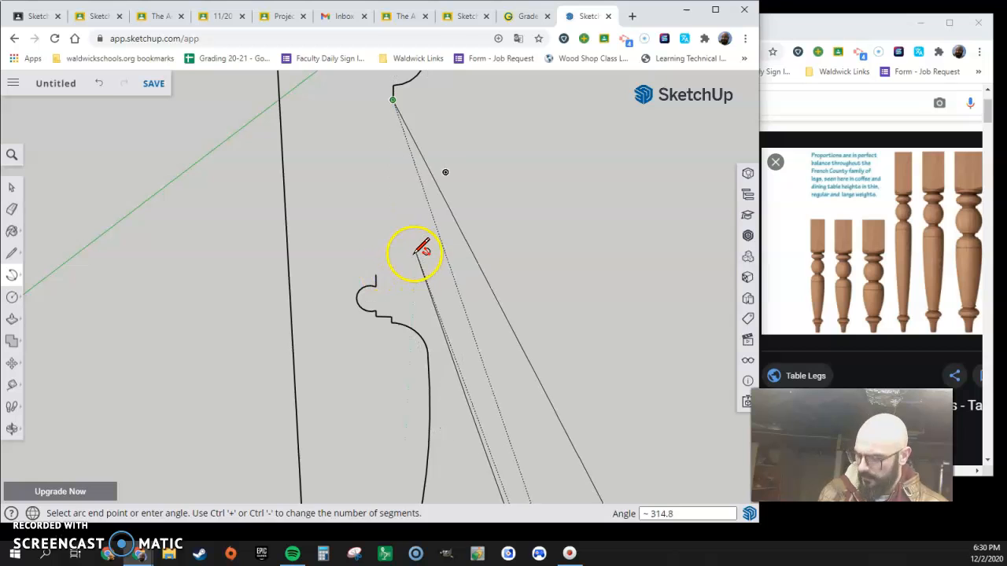
# - Undo the deletion of the overlapping arcs that form the ball in the upper leg profile
pyautogui.hotkey('ctrl', 'z')
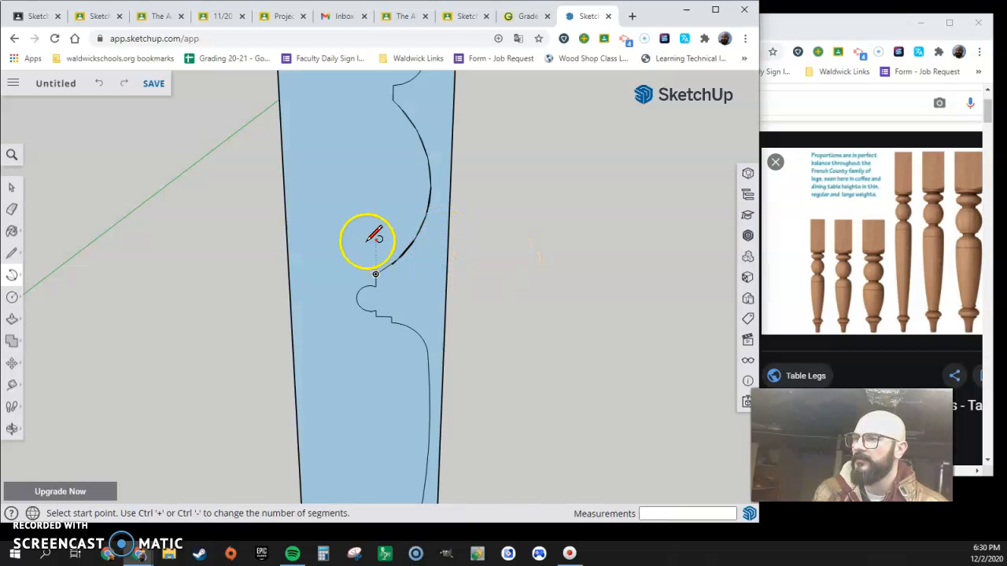
# - Try to delete the duplicate arc segments along the ball, then undo those deletions
pyautogui.click(11, 189)
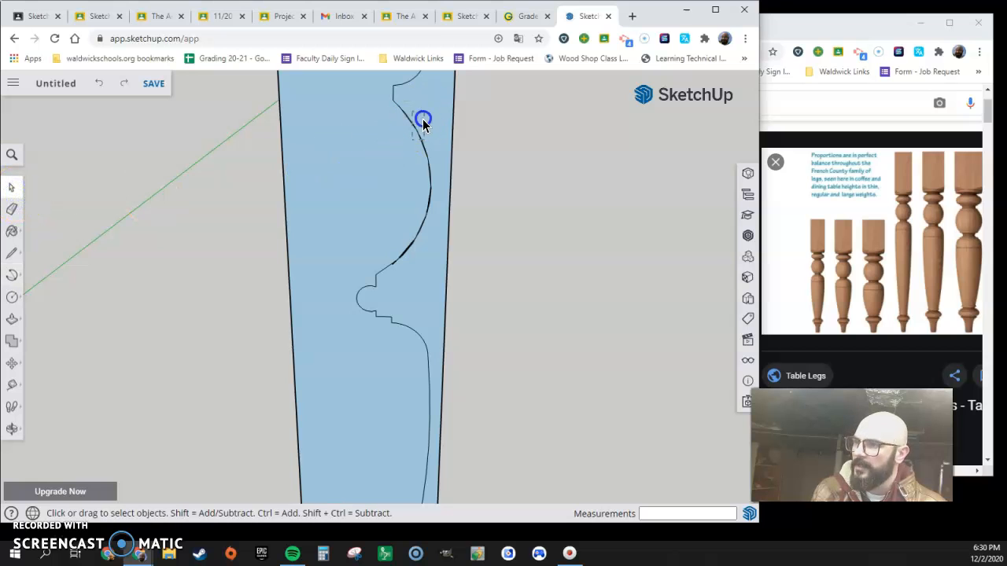
pyautogui.doubleClick(394, 260)
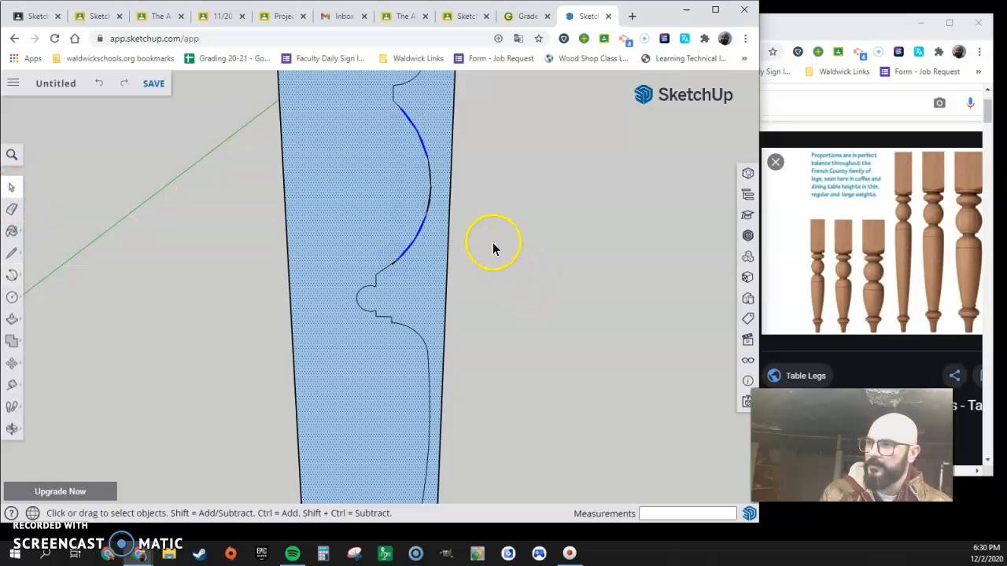
pyautogui.click(427, 155)
pyautogui.click(412, 124)
pyautogui.click(430, 181)
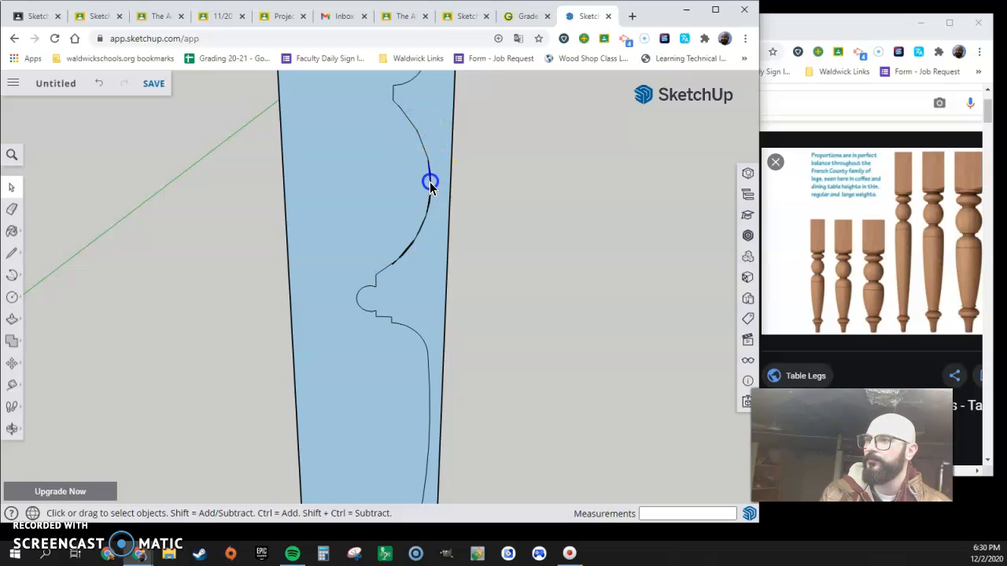
pyautogui.press('Delete')
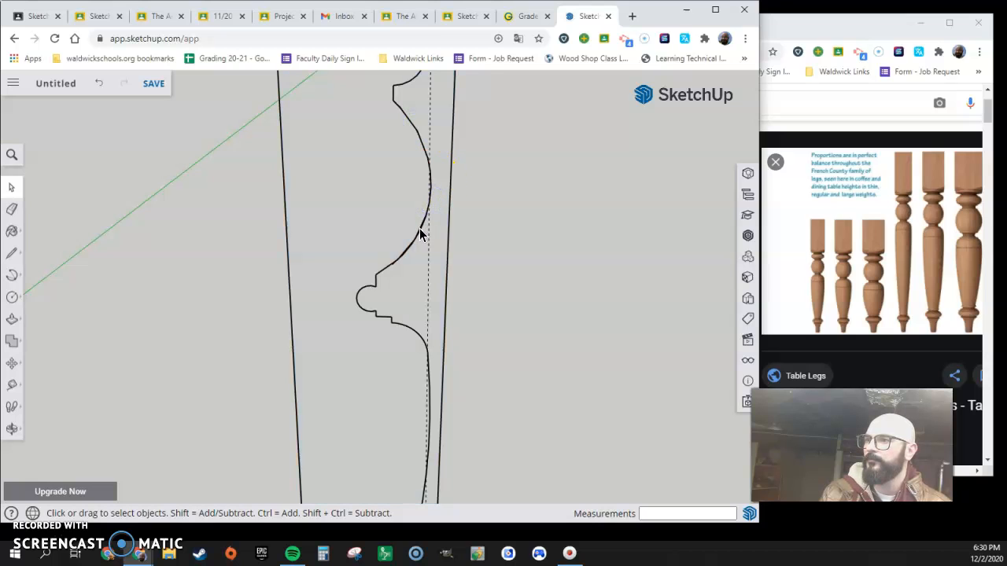
pyautogui.hotkey('ctrl', 'z')
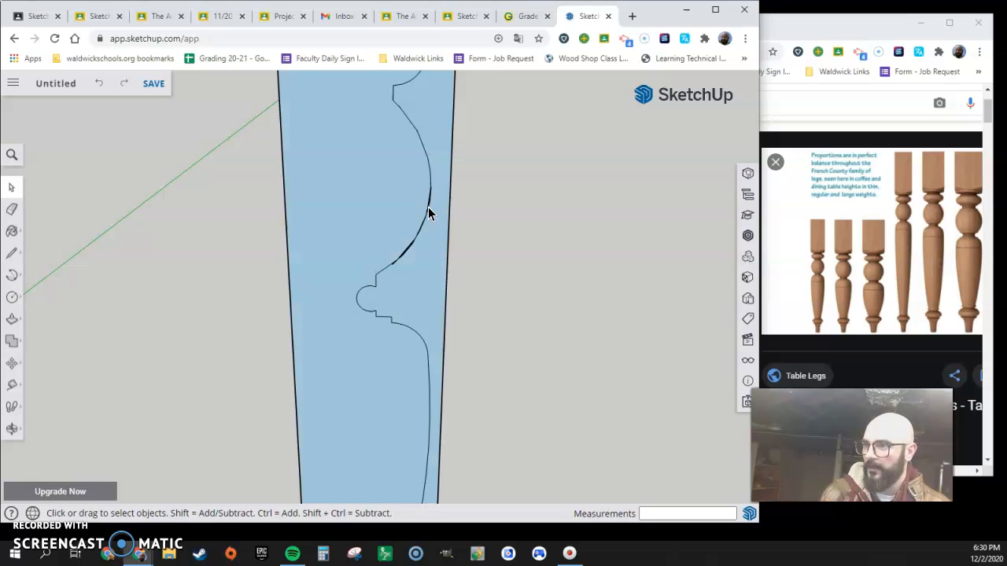
pyautogui.press('Delete')
pyautogui.click(425, 226)
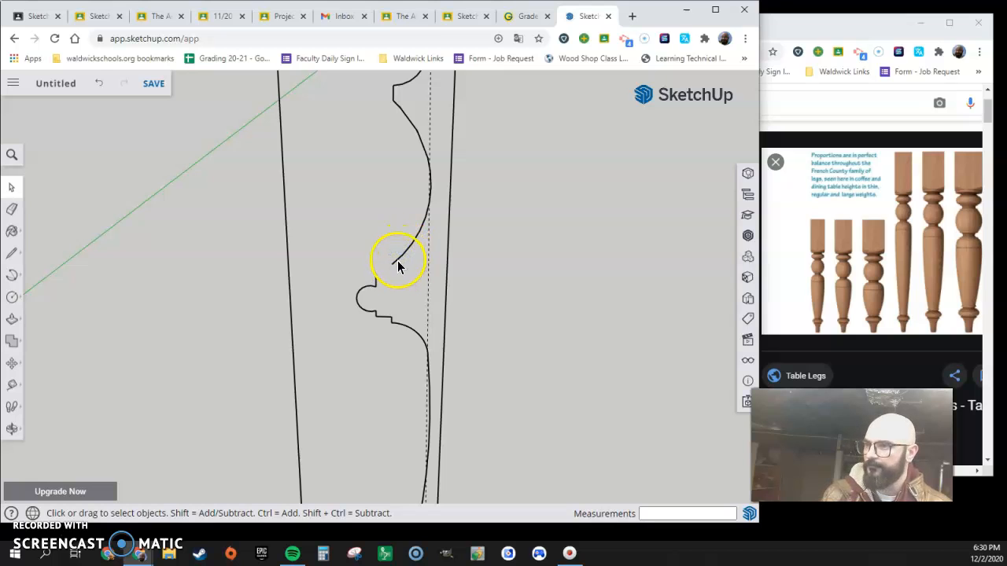
pyautogui.hotkey('ctrl', 'z')
pyautogui.hotkey('ctrl', 'z')
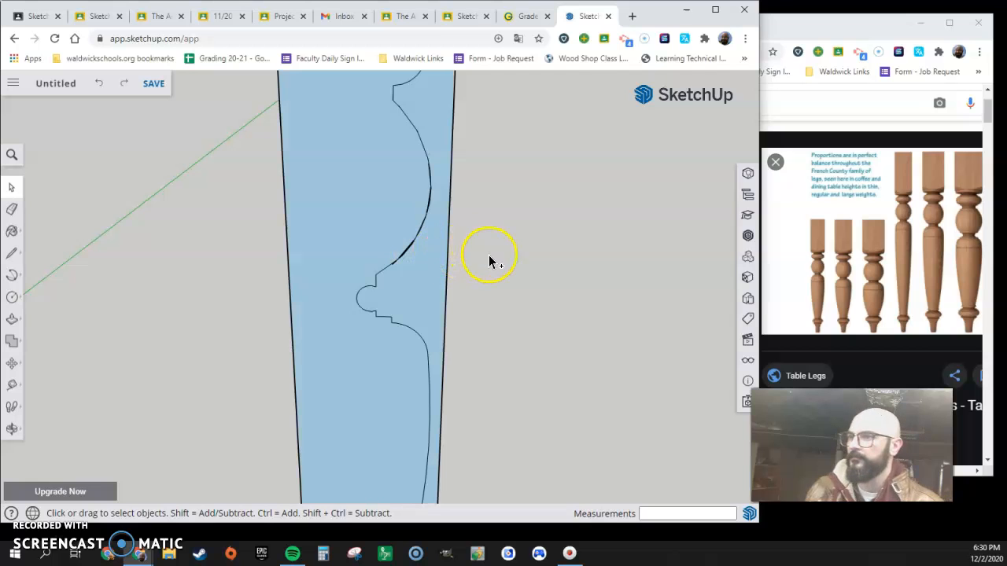
# - Delete the duplicate arcs that overlap the lower half of the ball in the upper leg profile
pyautogui.scroll(4, 429, 177)
pyautogui.click(438, 169)
pyautogui.press('Delete')
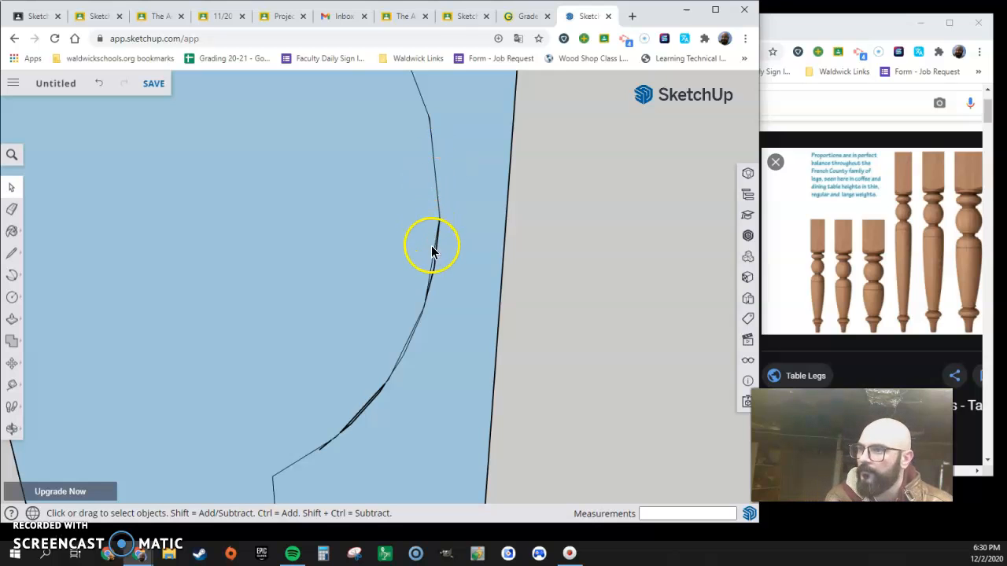
pyautogui.click(414, 341)
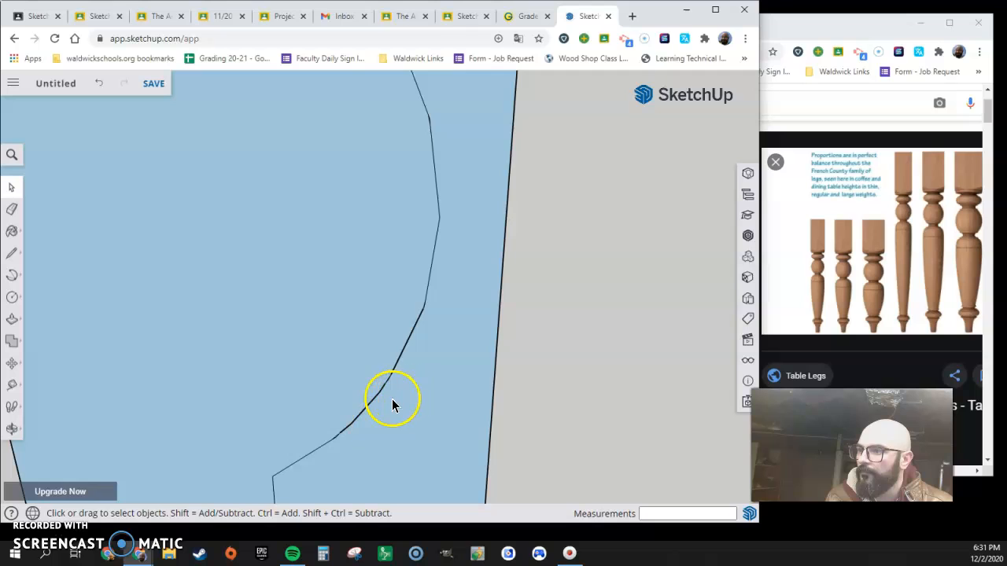
pyautogui.scroll(5, 380, 414)
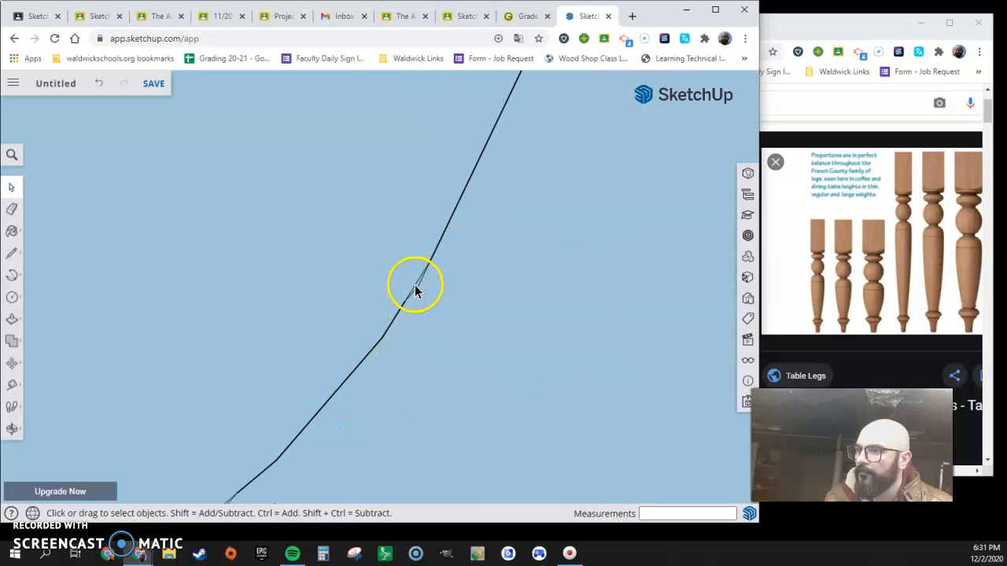
pyautogui.scroll(-8, 452, 341)
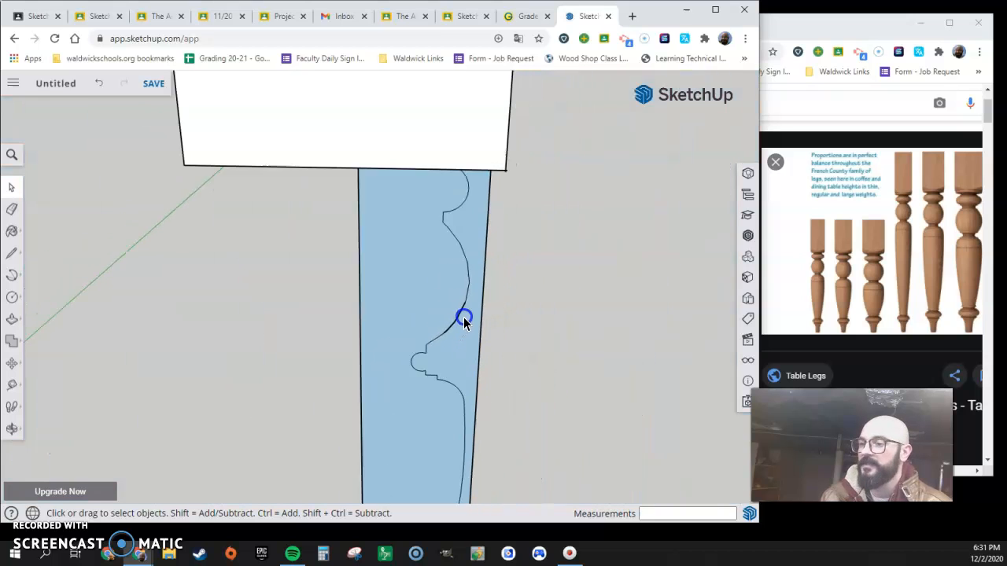
# - Draw a circle with a 1 1/2" radius on the bottom square, centred on the foot of the leg's centre line
pyautogui.scroll(-3, 465, 319)
pyautogui.moveTo(507, 427); pyautogui.dragTo(483, 218, button='middle')
pyautogui.scroll(-2, 539, 318)
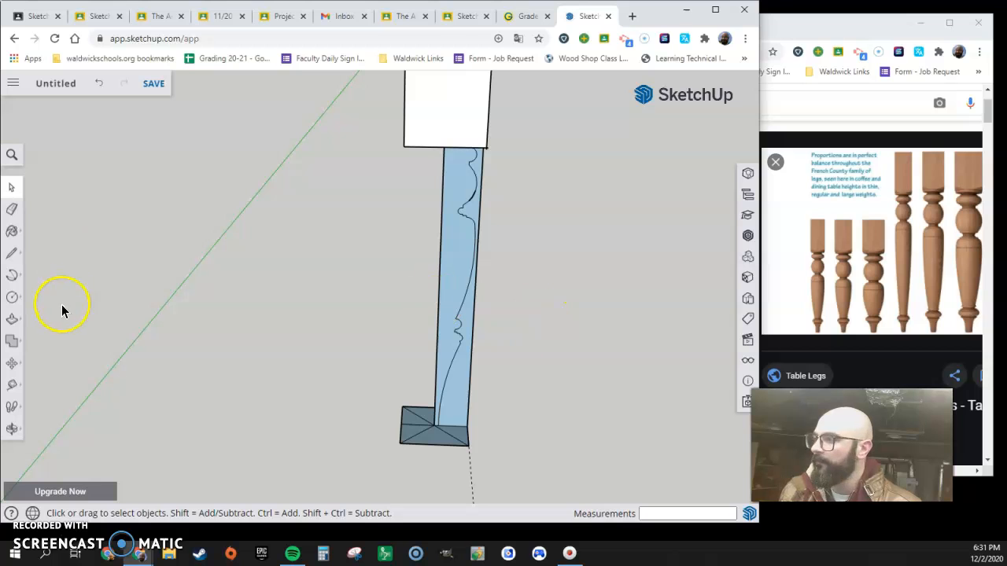
pyautogui.click(12, 296)
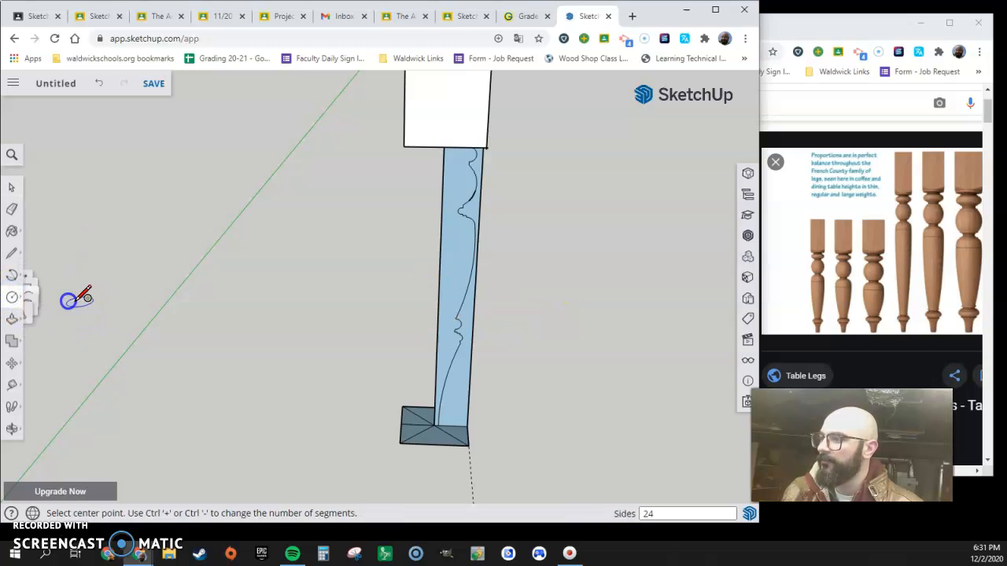
pyautogui.click(435, 423)
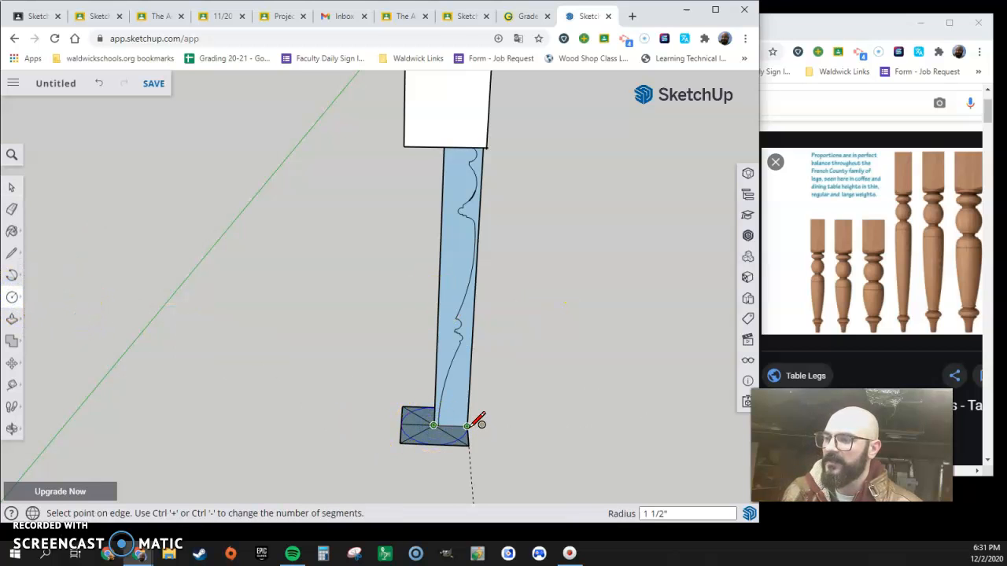
pyautogui.click(477, 419)
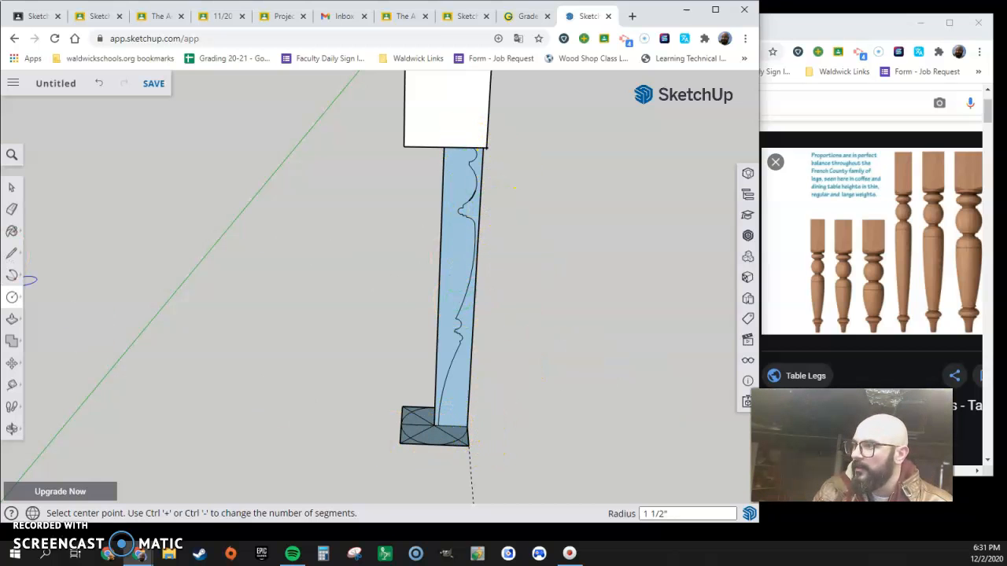
# - Delete the edges and corners of the bottom square that lie outside the circle
pyautogui.click(12, 187)
pyautogui.moveTo(450, 466); pyautogui.dragTo(423, 128, button='middle')
pyautogui.click(415, 383)
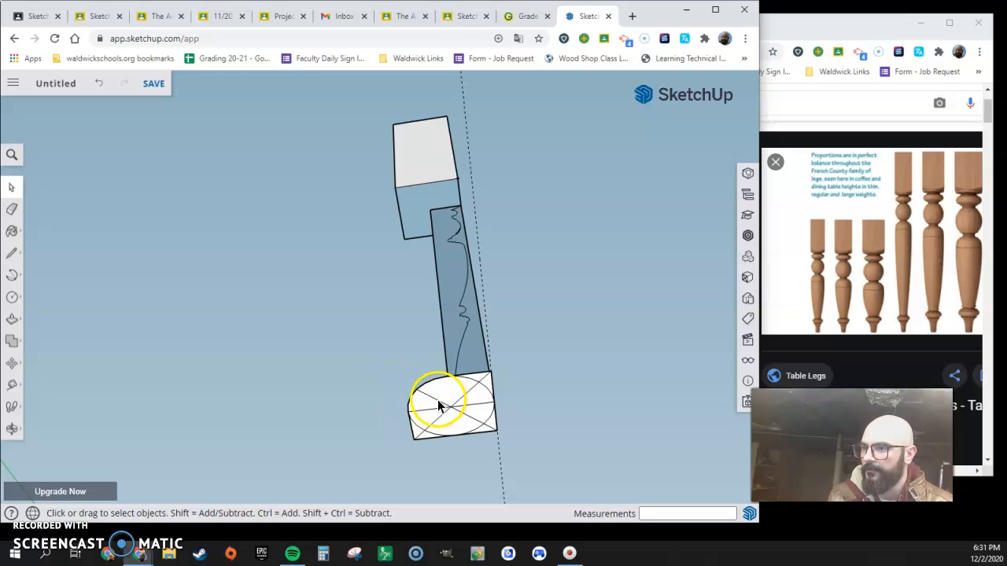
pyautogui.click(410, 438)
pyautogui.press('Delete')
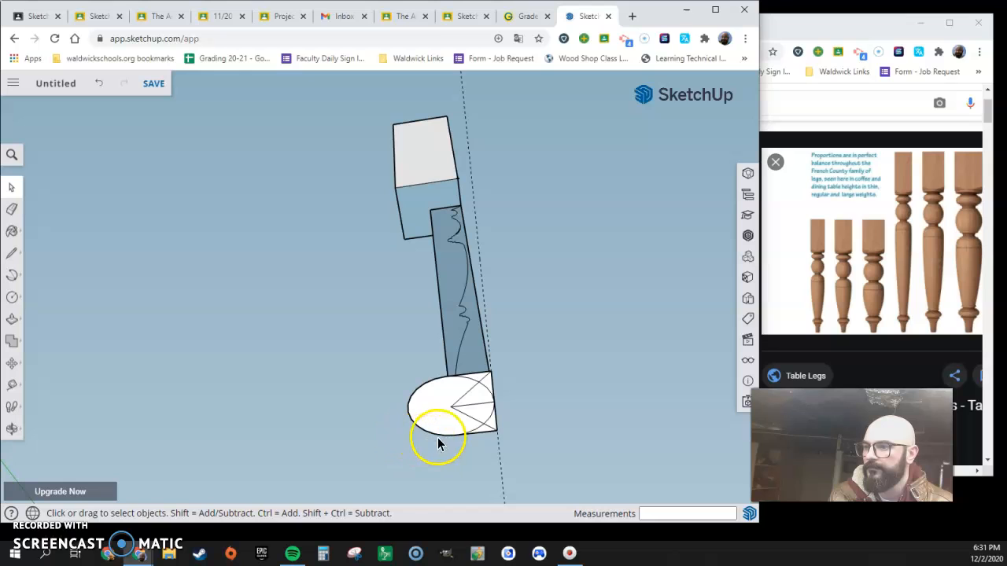
pyautogui.moveTo(489, 440); pyautogui.dragTo(491, 443)
pyautogui.press('Delete')
pyautogui.click(493, 382)
pyautogui.press('Delete')
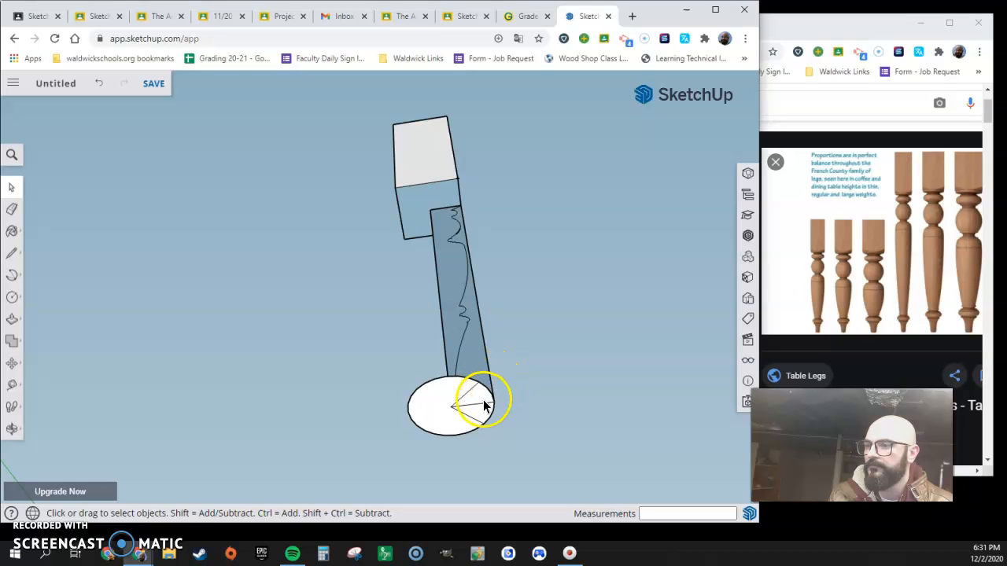
# - Delete the leftover diagonal lines inside the base circle
pyautogui.click(475, 406)
pyautogui.press('Delete')
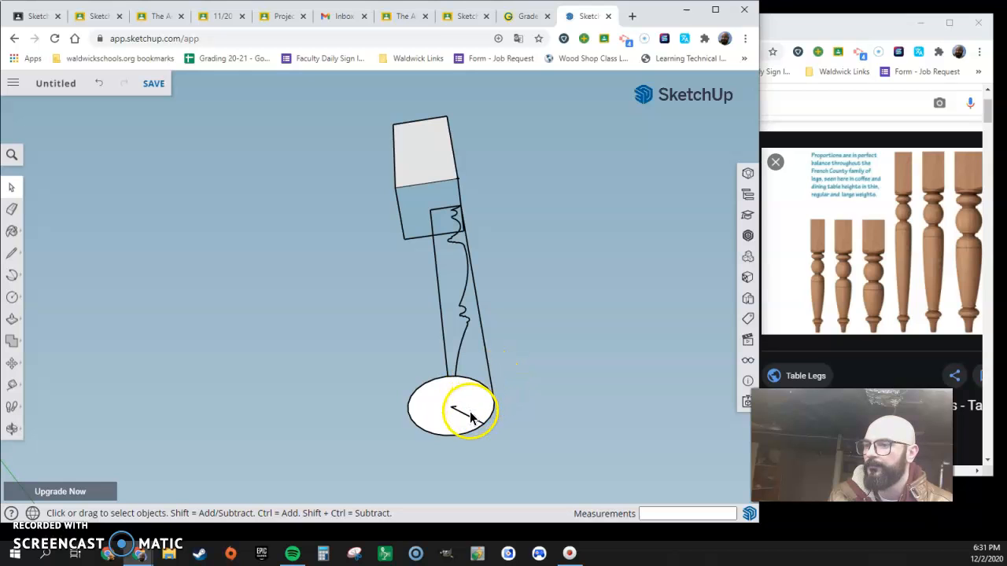
pyautogui.hotkey('ctrl', 'z')
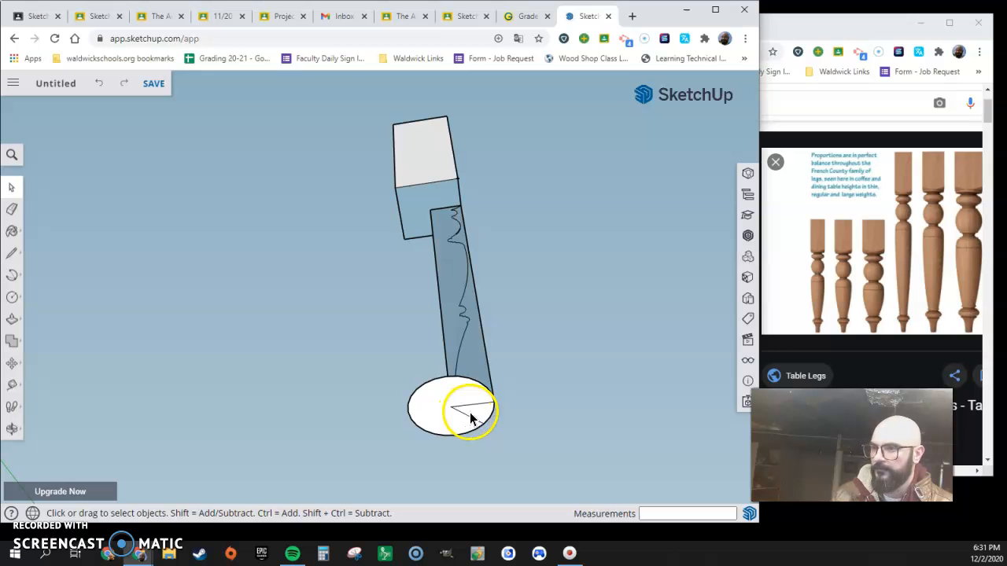
pyautogui.moveTo(481, 415); pyautogui.dragTo(461, 452, button='middle')
pyautogui.click(464, 433)
pyautogui.click(502, 301)
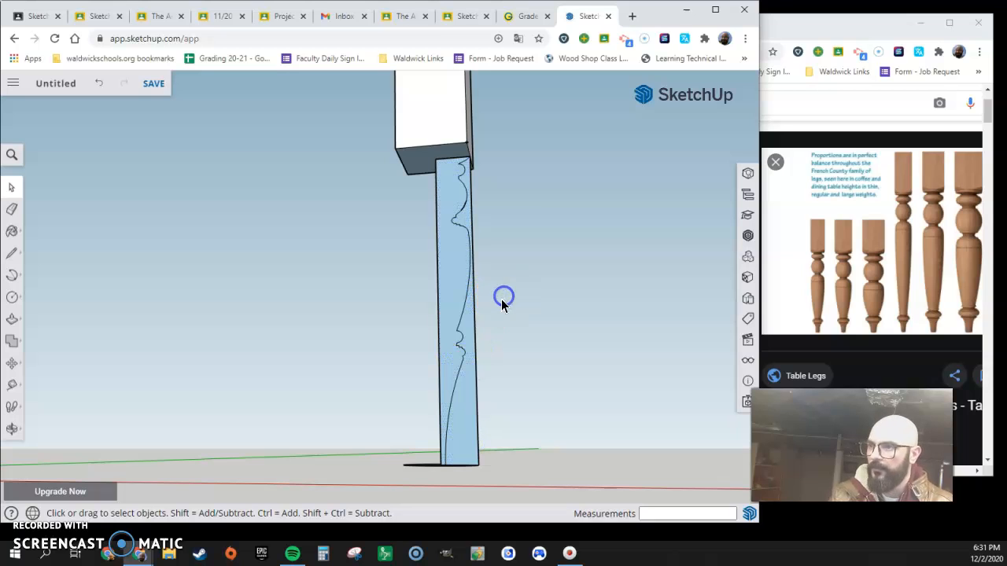
pyautogui.click(467, 168)
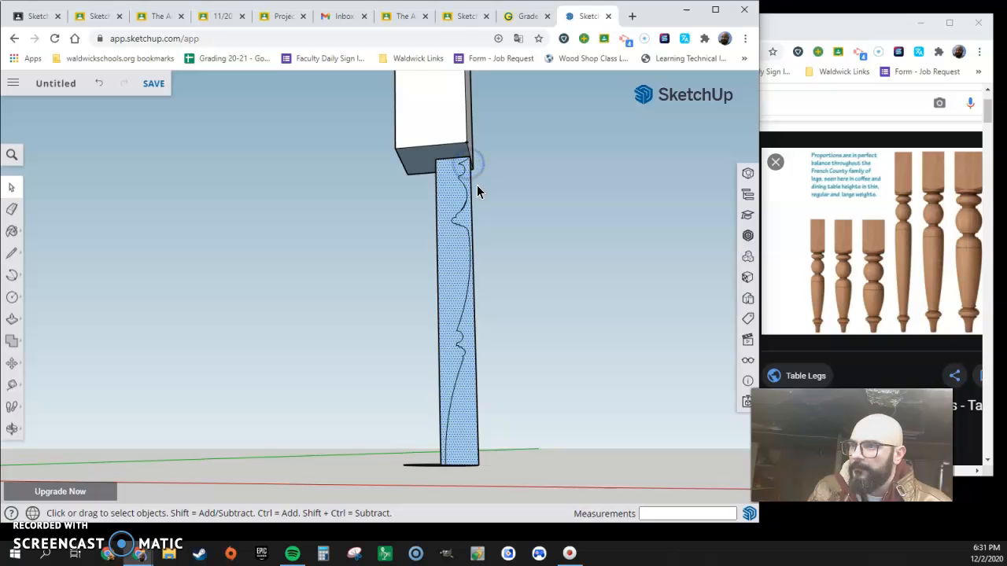
pyautogui.click(12, 319)
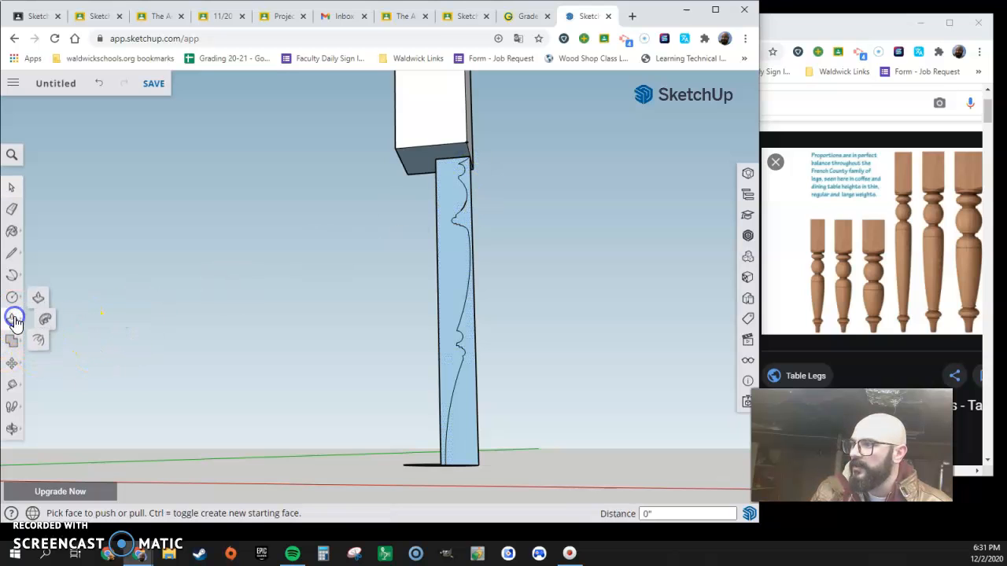
pyautogui.click(52, 322)
pyautogui.moveTo(260, 267); pyautogui.dragTo(353, 354, button='middle')
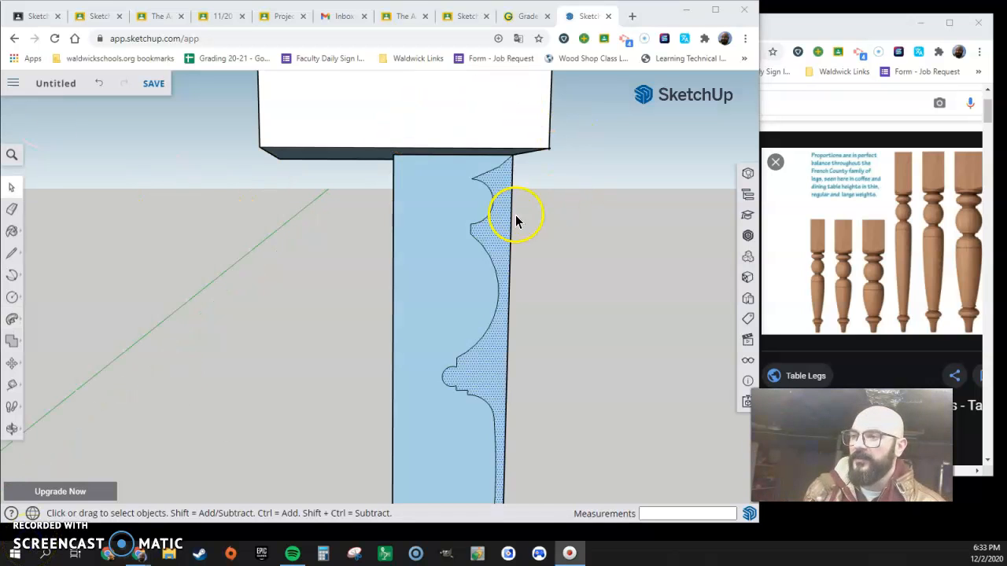
# - Delete the waste face and edges outside the curved leg profile, leaving only the half-profile face beside the centre line
pyautogui.scroll(-3, 467, 169)
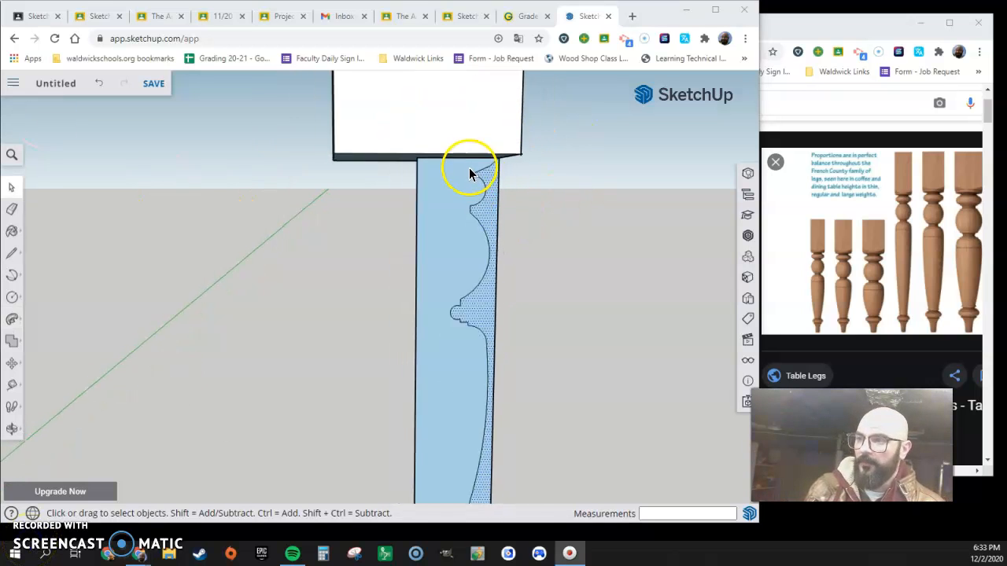
pyautogui.click(486, 278)
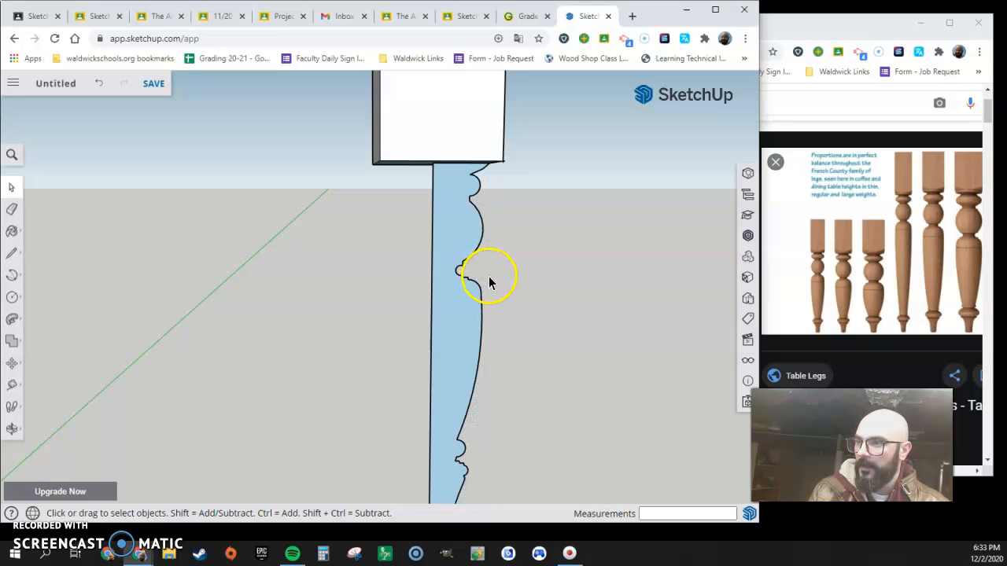
# - Sweep the half-profile face around the full edge of the base circle with Follow Me to form the turned leg
pyautogui.scroll(-3, 486, 268)
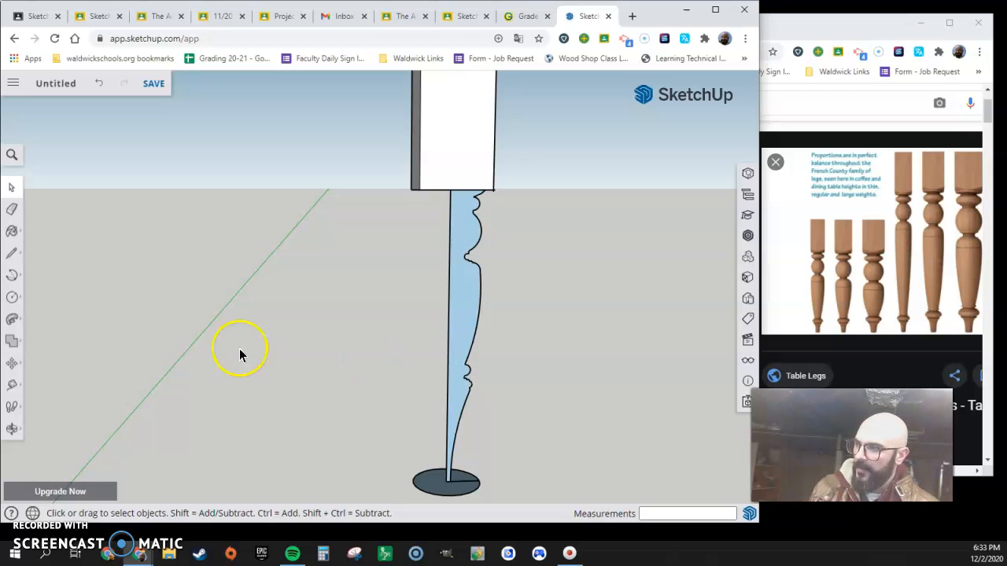
pyautogui.click(14, 320)
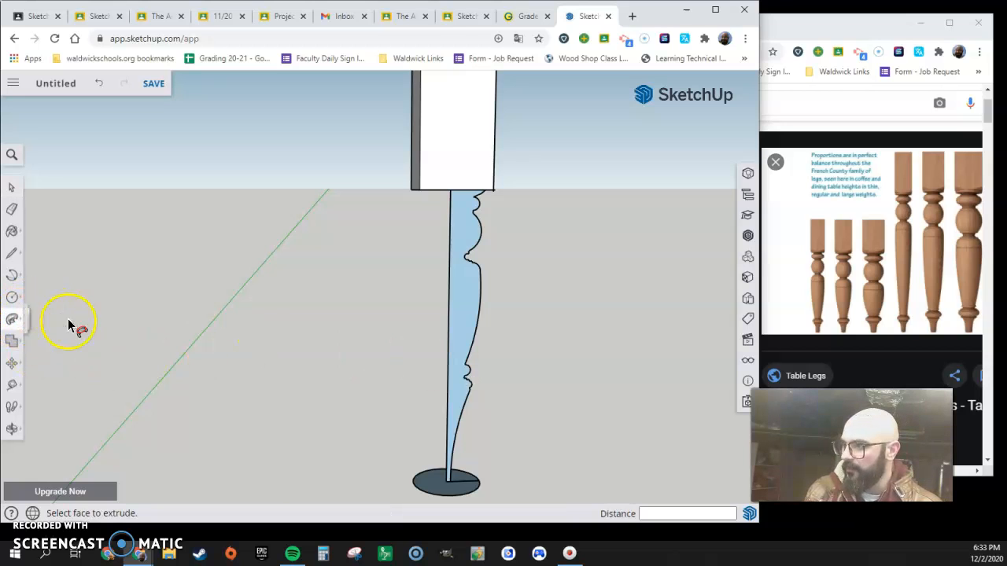
pyautogui.click(470, 321)
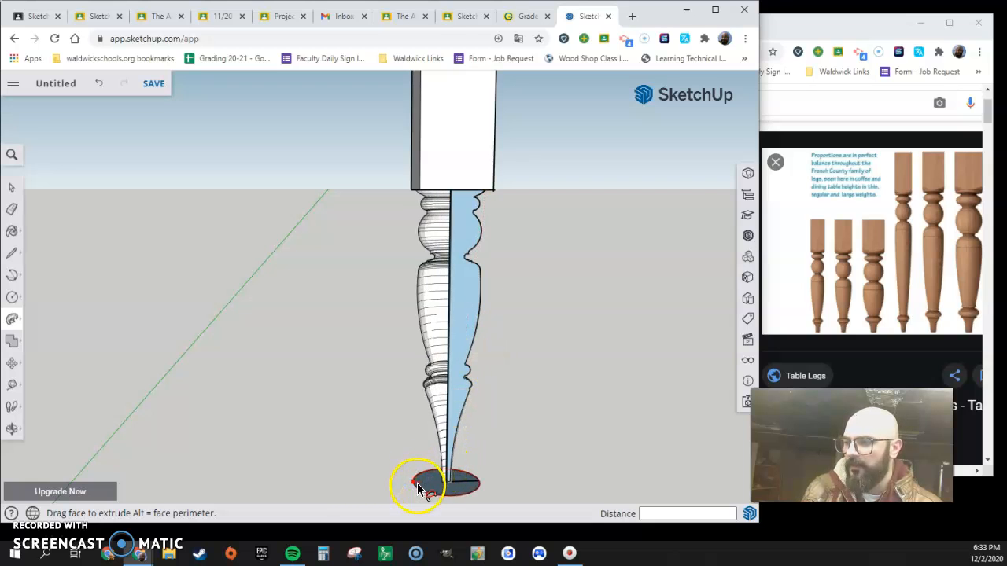
pyautogui.click(479, 482)
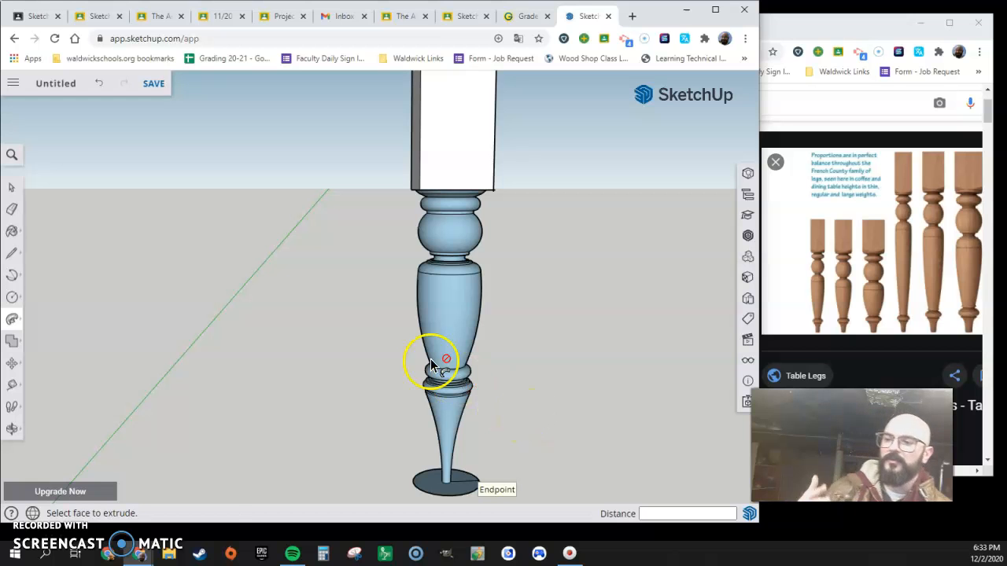
# - Measure the length of the tapered foot from its bottom end up to the ring below the lower beads
pyautogui.moveTo(505, 423); pyautogui.dragTo(44, 411, button='middle')
pyautogui.moveTo(362, 421); pyautogui.dragTo(602, 449, button='middle')
pyautogui.keyDown('shift'); pyautogui.moveTo(498, 424); pyautogui.dragTo(605, 359, button='middle'); pyautogui.keyUp('shift')
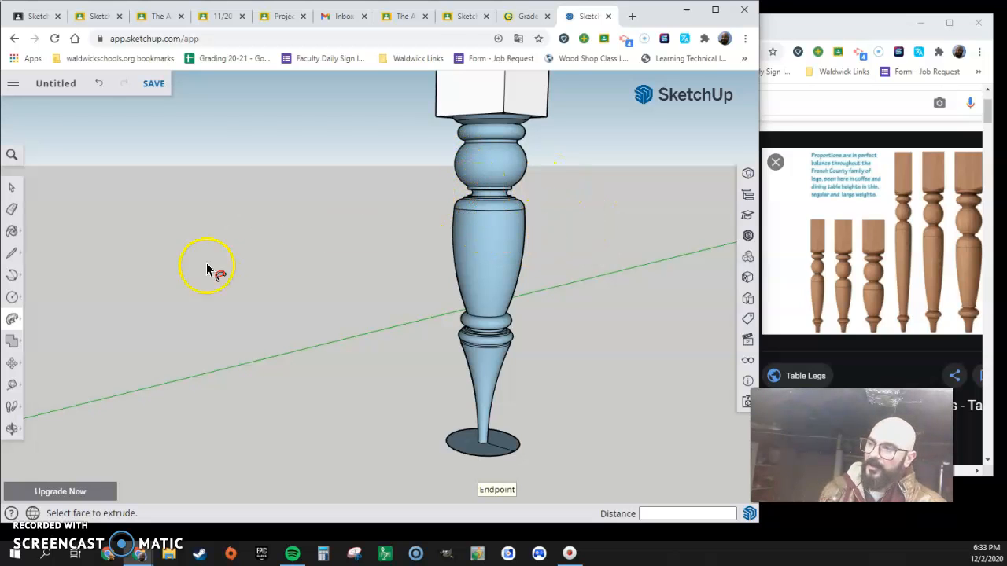
pyautogui.click(8, 387)
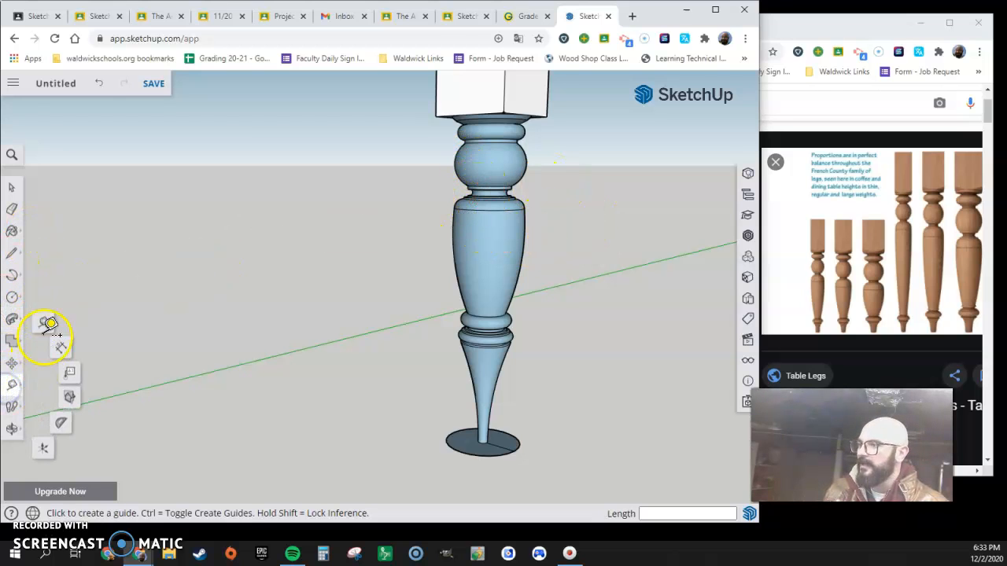
pyautogui.click(486, 443)
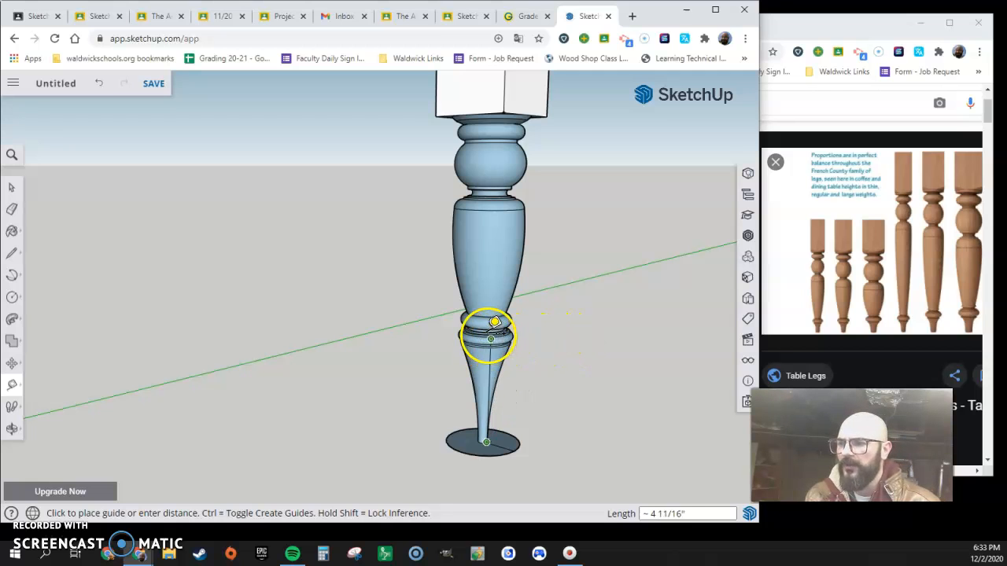
pyautogui.scroll(4, 488, 350)
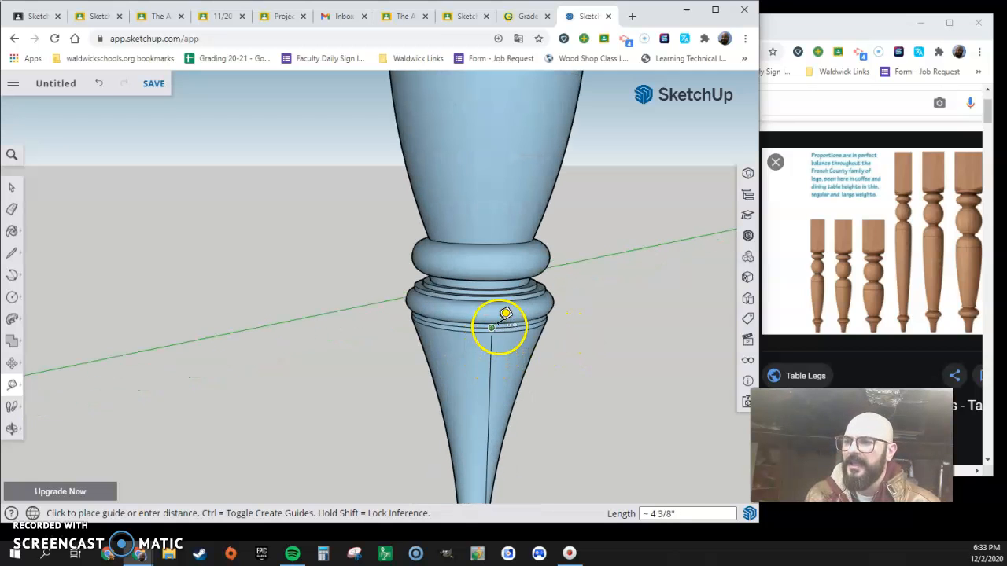
pyautogui.click(492, 331)
pyautogui.scroll(-5, 502, 417)
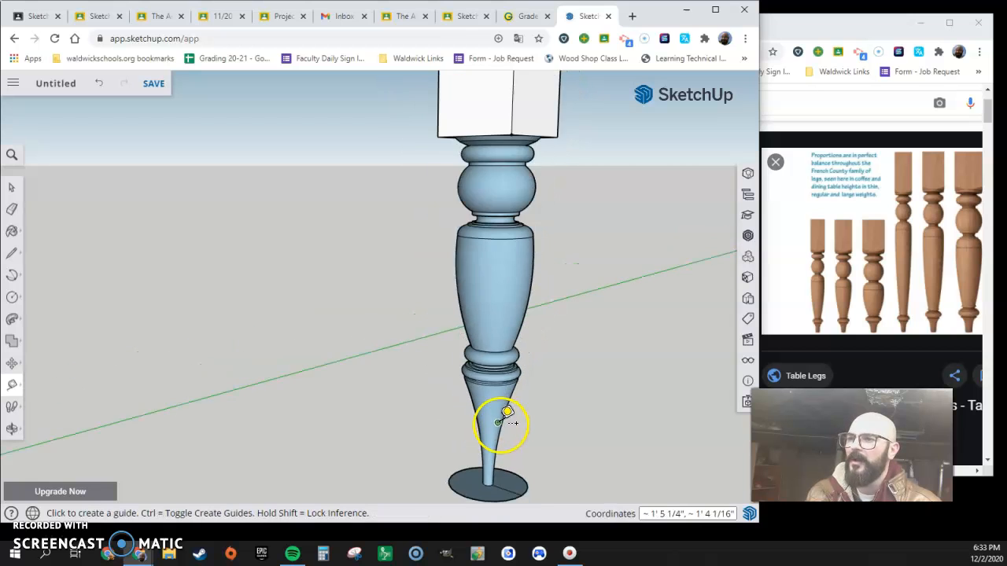
# - Measure from the square block's bottom corner down to the shoulder line of the long turned section
pyautogui.scroll(-1, 504, 417)
pyautogui.scroll(3, 522, 263)
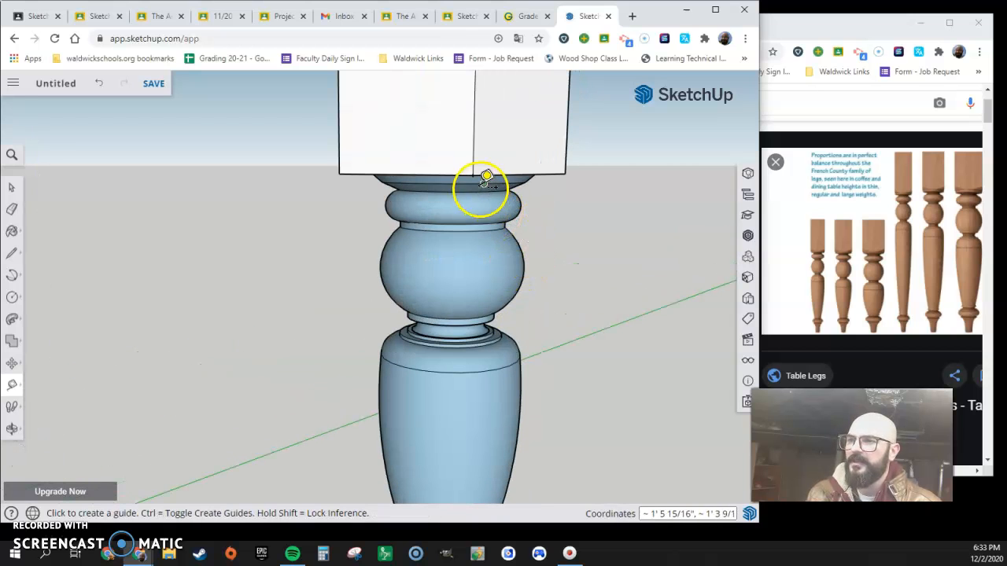
pyautogui.click(472, 175)
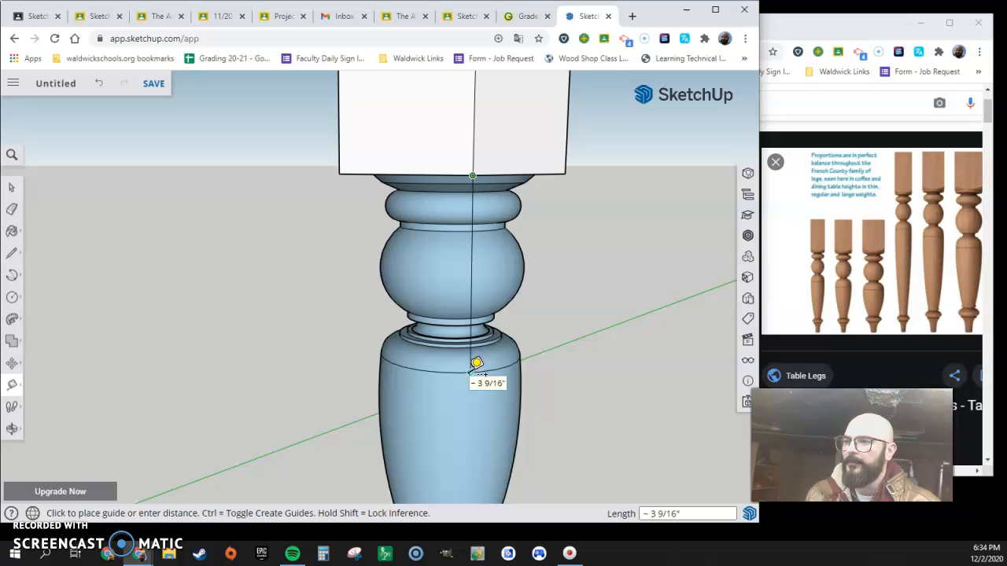
pyautogui.scroll(-5, 476, 364)
pyautogui.moveTo(479, 449); pyautogui.dragTo(503, 355, button='middle')
pyautogui.click(517, 405)
pyautogui.click(503, 319)
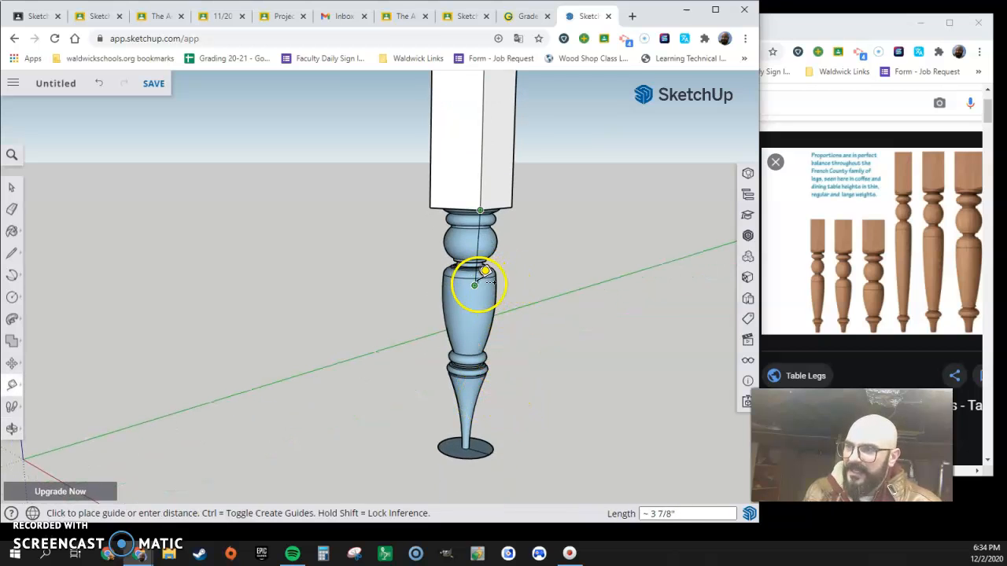
pyautogui.click(472, 283)
pyautogui.moveTo(467, 348); pyautogui.dragTo(650, 361, button='middle')
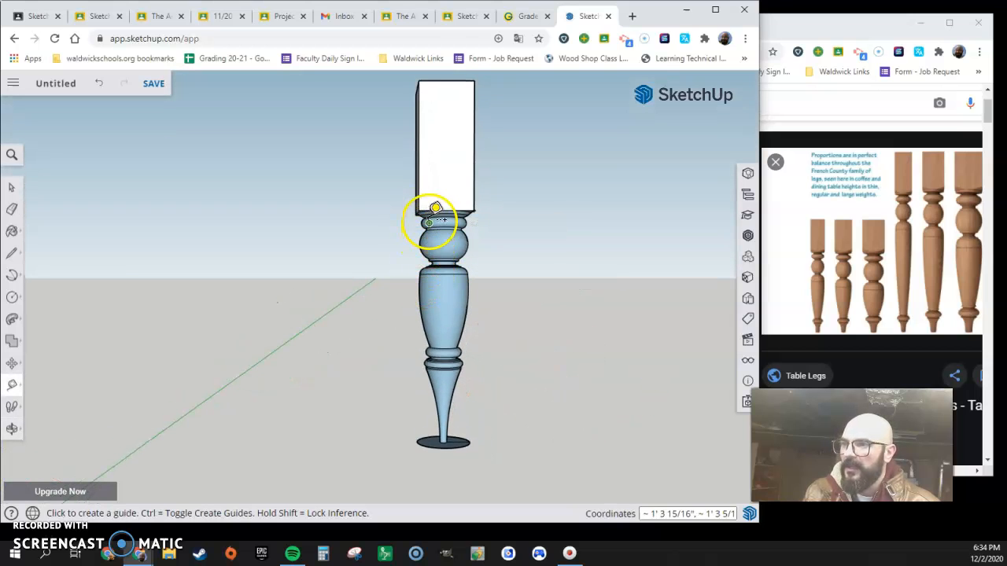
pyautogui.click(463, 371)
pyautogui.click(523, 292)
# - Delete the base circle under the foot and make the whole leg, including its square block, a component named "leg"
pyautogui.click(12, 189)
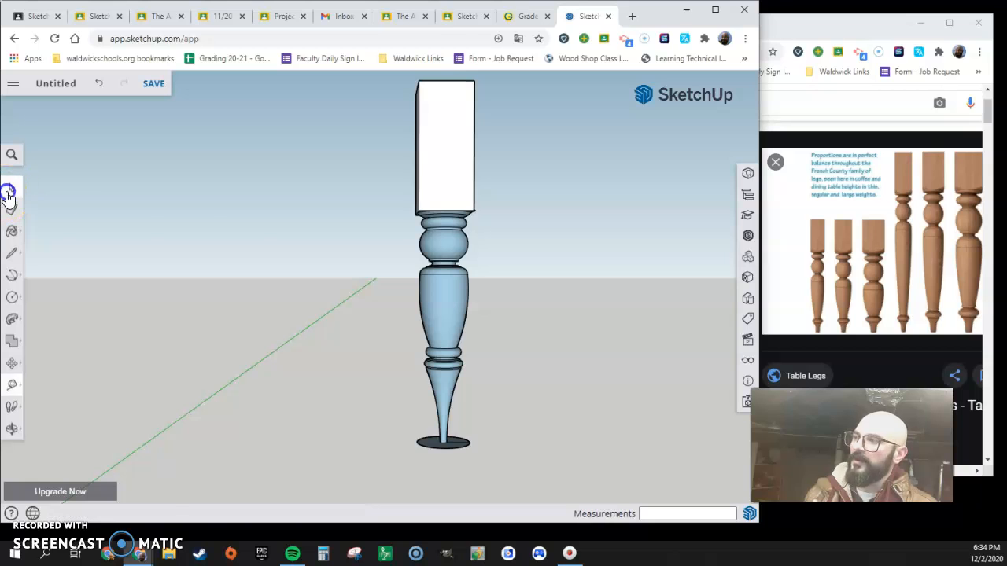
pyautogui.click(460, 479)
pyautogui.moveTo(512, 155); pyautogui.dragTo(381, 454)
pyautogui.press('c')
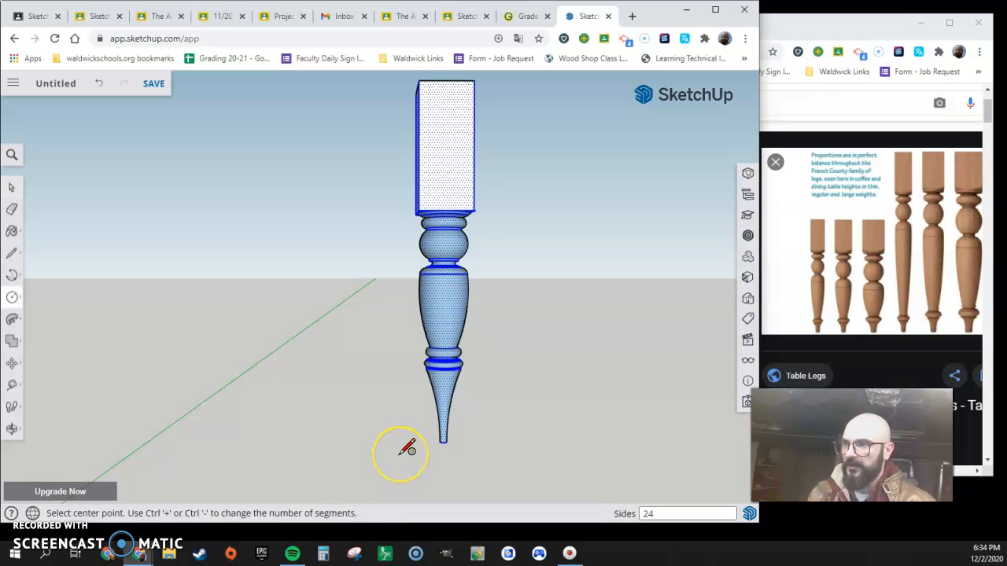
pyautogui.click(425, 381)
pyautogui.press('g')
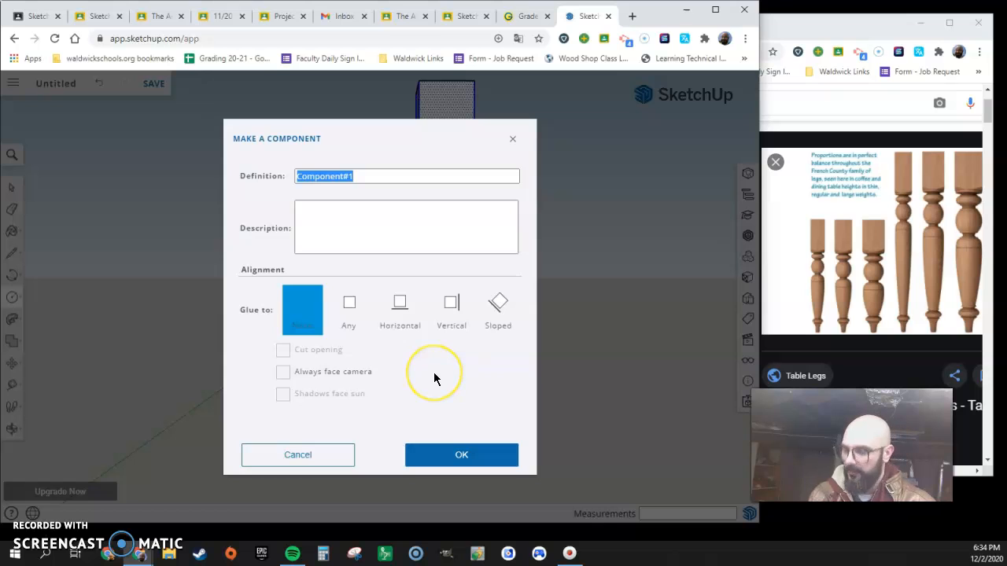
pyautogui.write('leg')
pyautogui.press('Return')
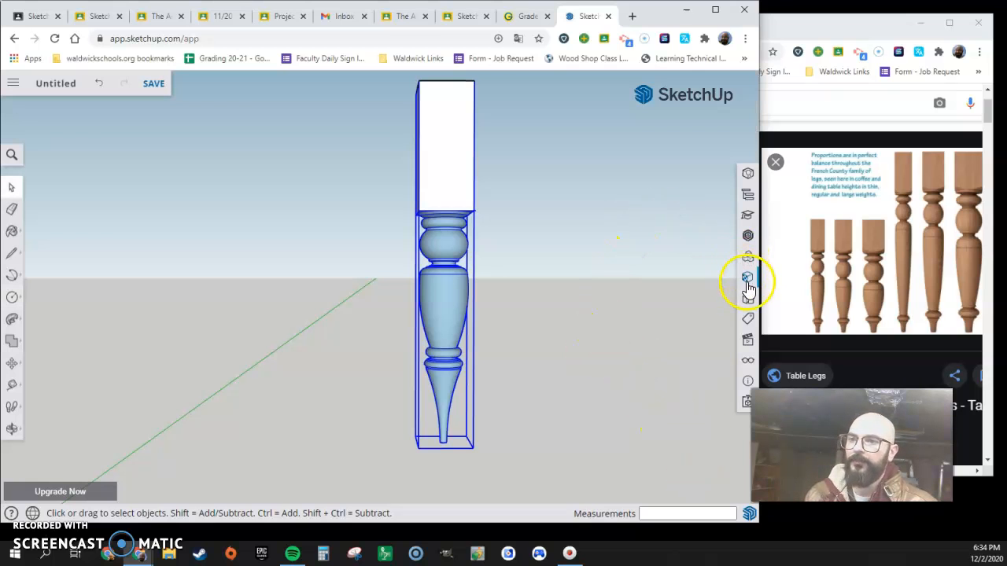
# - Insert a second instance of the leg component from the model's components and place it beside the original leg
pyautogui.click(748, 297)
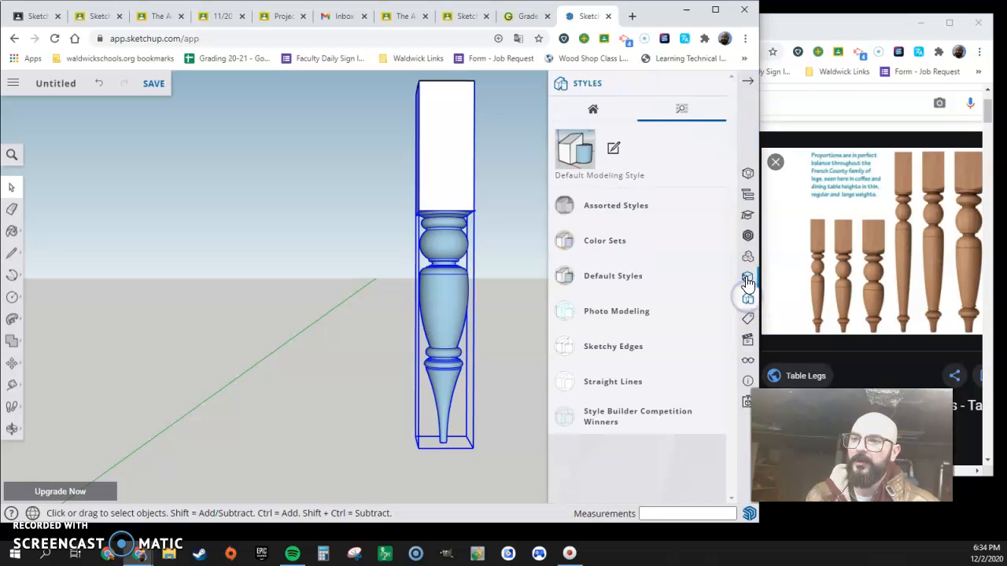
pyautogui.click(747, 258)
pyautogui.click(582, 114)
pyautogui.click(607, 202)
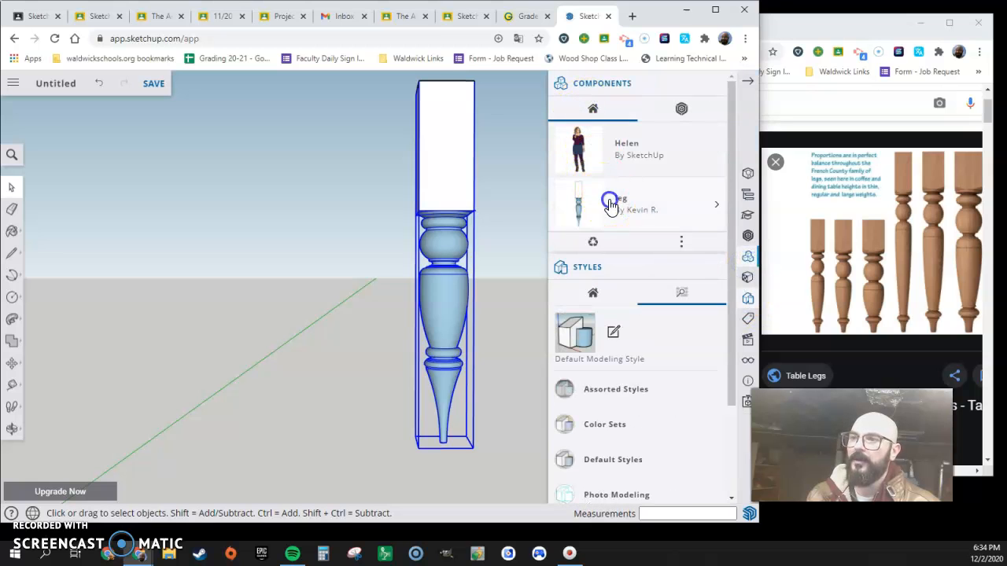
pyautogui.click(267, 464)
pyautogui.scroll(-2, 290, 397)
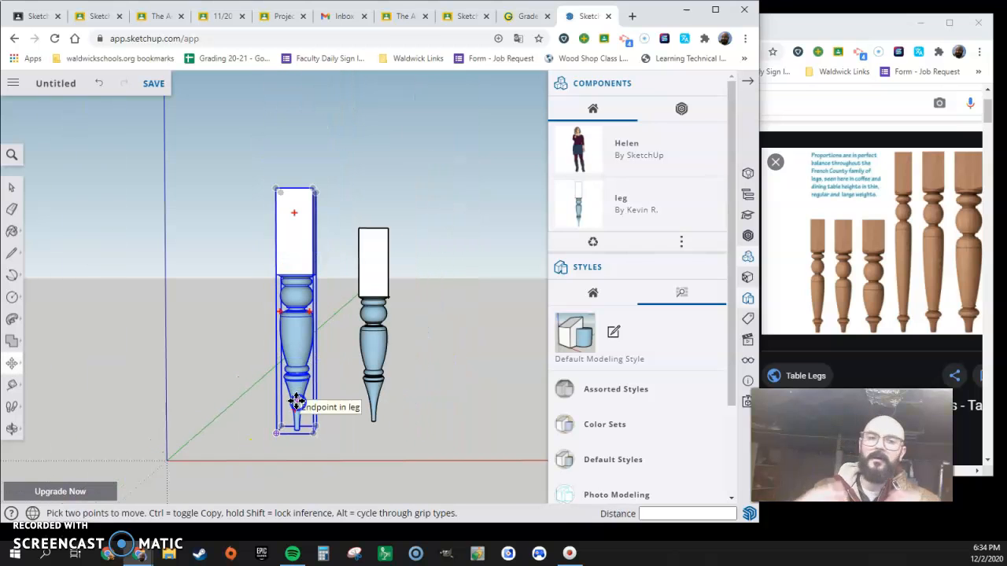